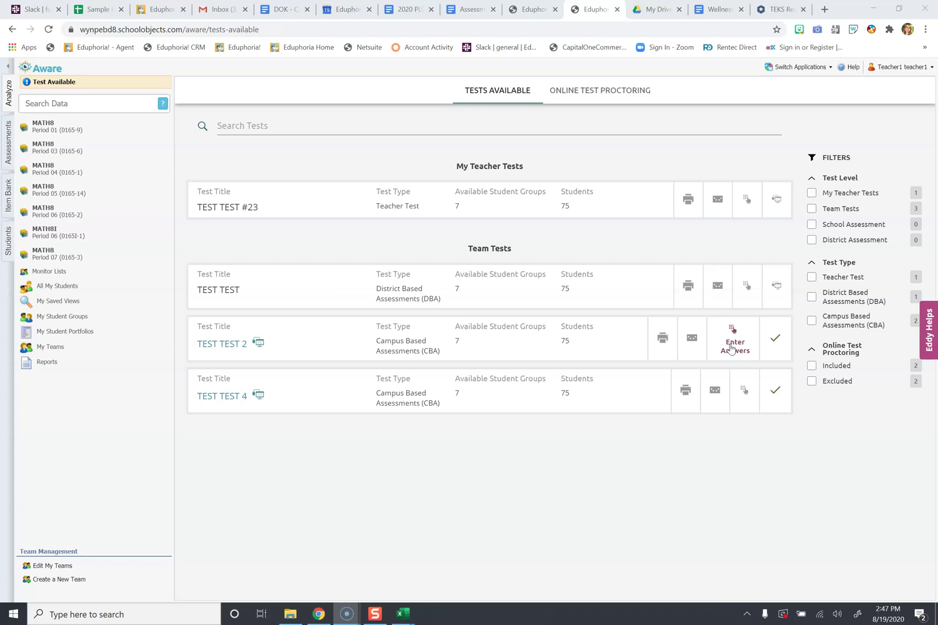
Open answer entry for TEST TEST 2 with the MATH8 - Period 01 students loaded, and collapse the side navigation
left_click(731, 347)
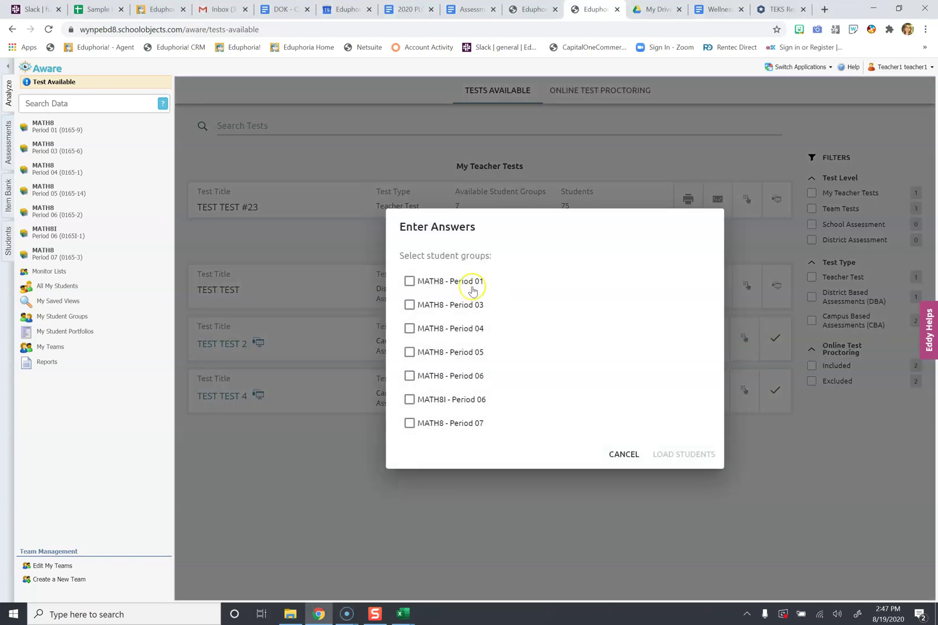
left_click(409, 282)
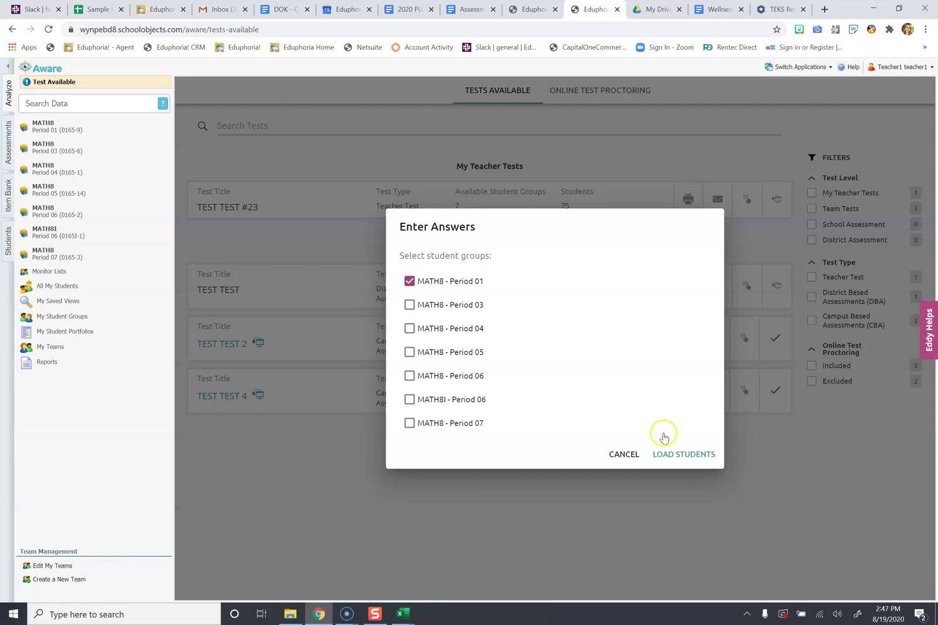
left_click(689, 463)
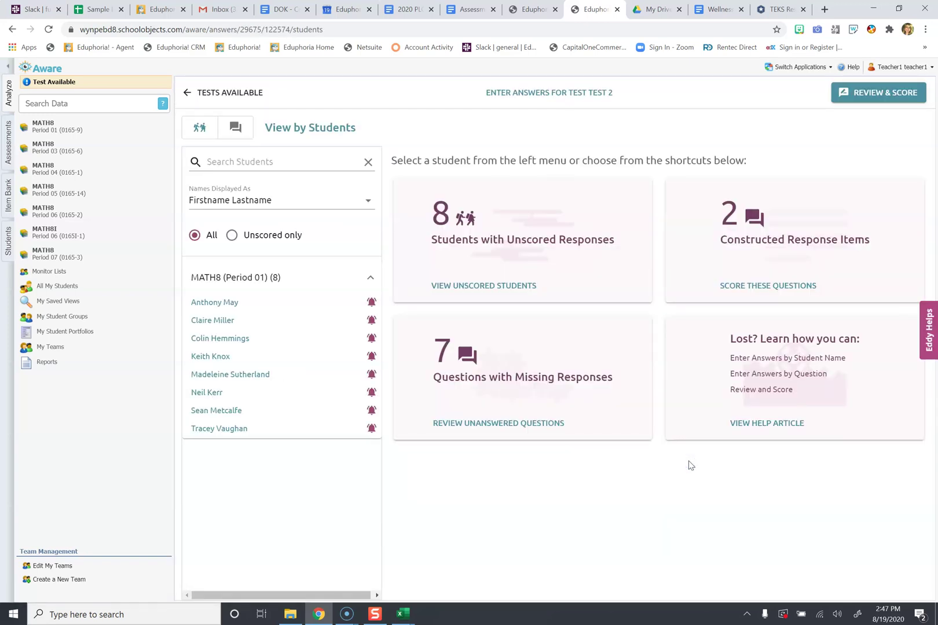
left_click(9, 69)
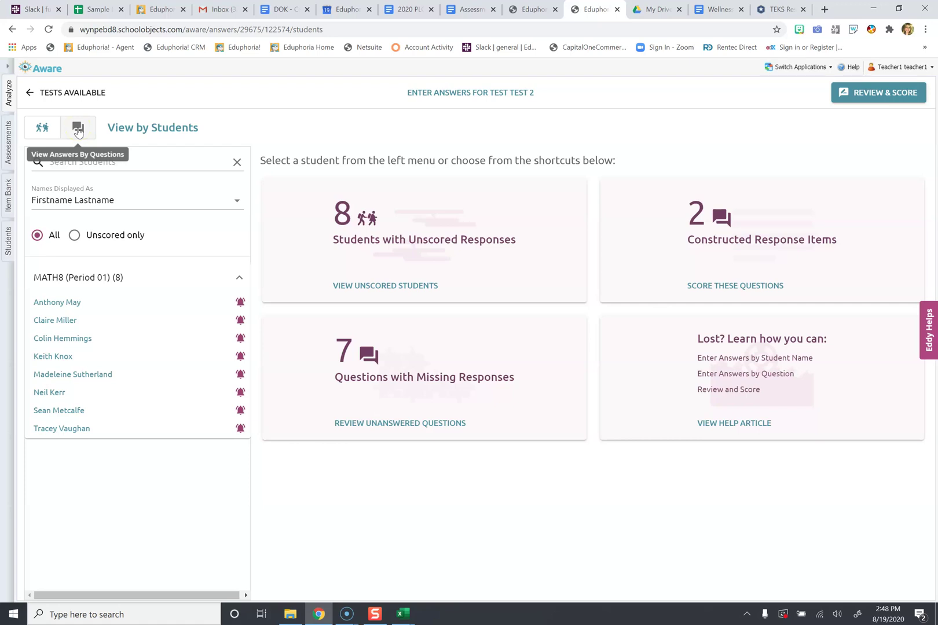
Open the first listed student's answers in the student view and show only constructed responses
left_click(38, 133)
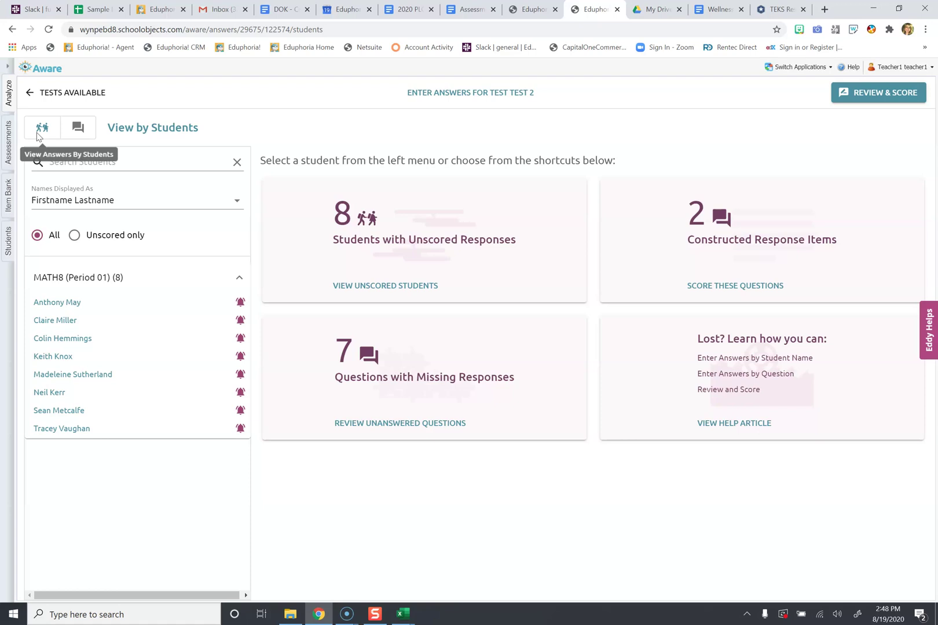
left_click(65, 303)
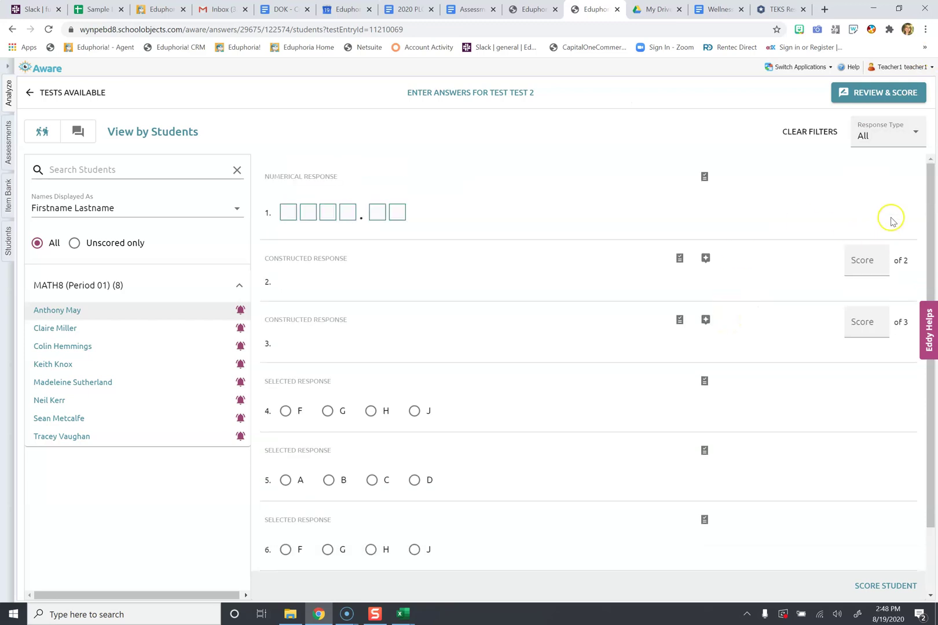
left_click(904, 138)
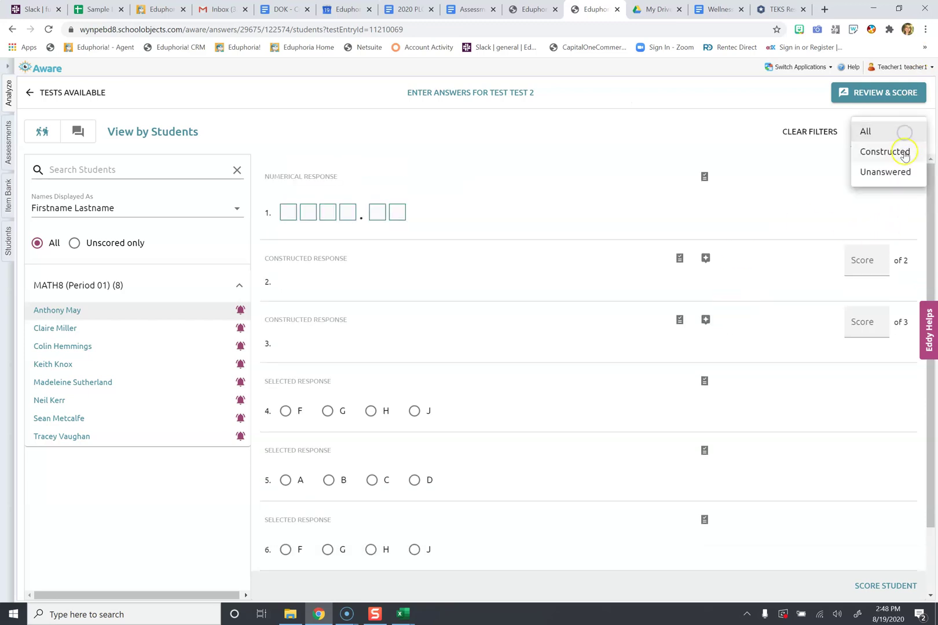
left_click(904, 154)
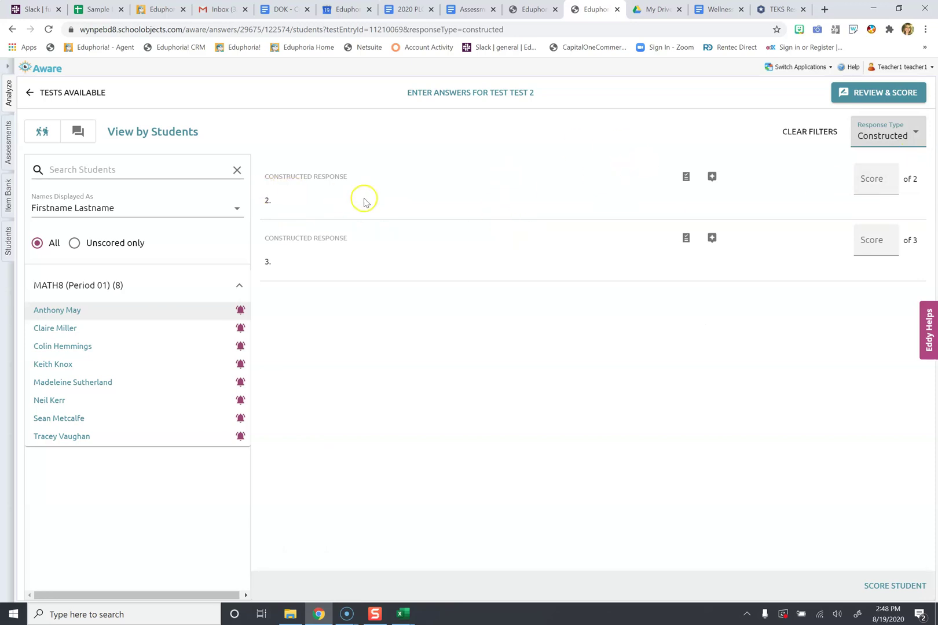
Display the question preview and the scoring guide for constructed response question 2
left_click(686, 178)
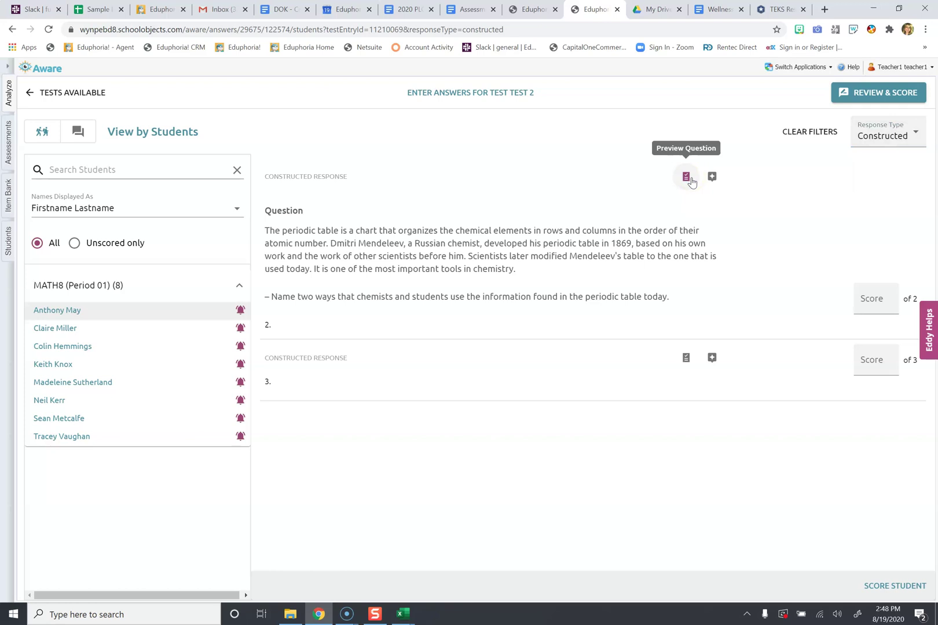
left_click(711, 177)
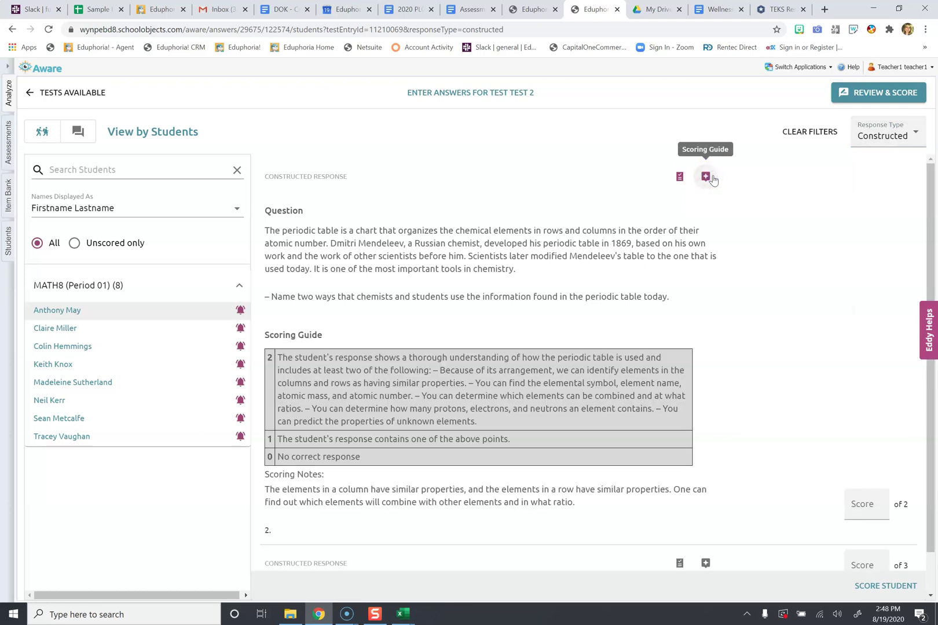
left_click(679, 178)
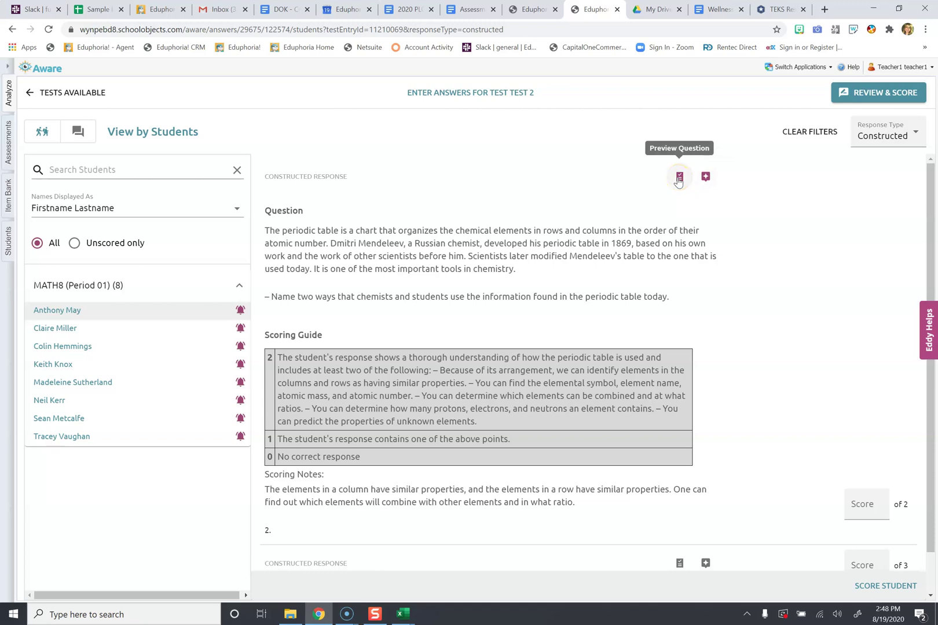
left_click(706, 177)
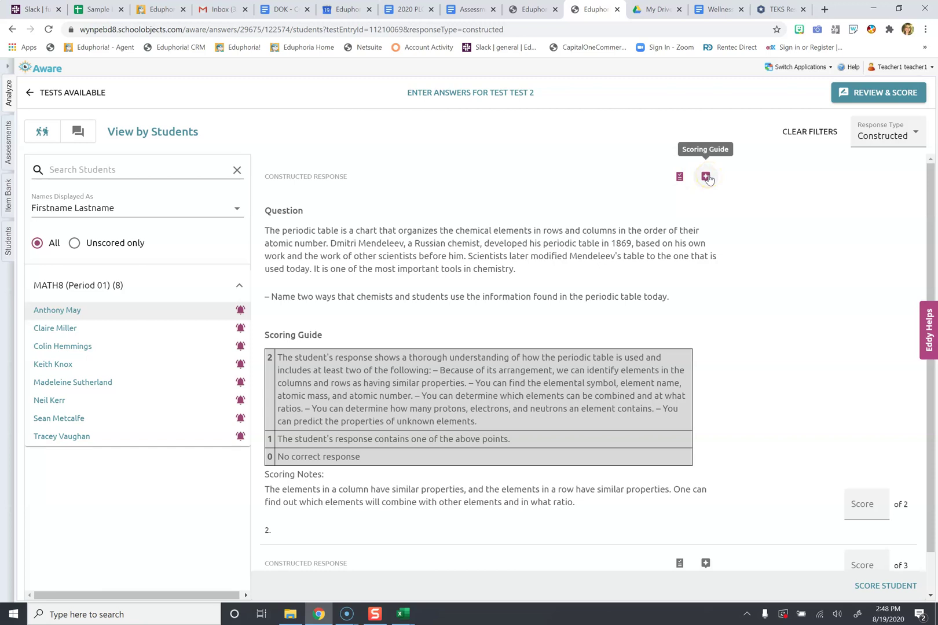
Score the first listed student 0 on question 2 and 0 on question 3
scroll(680, 253, "down", 1)
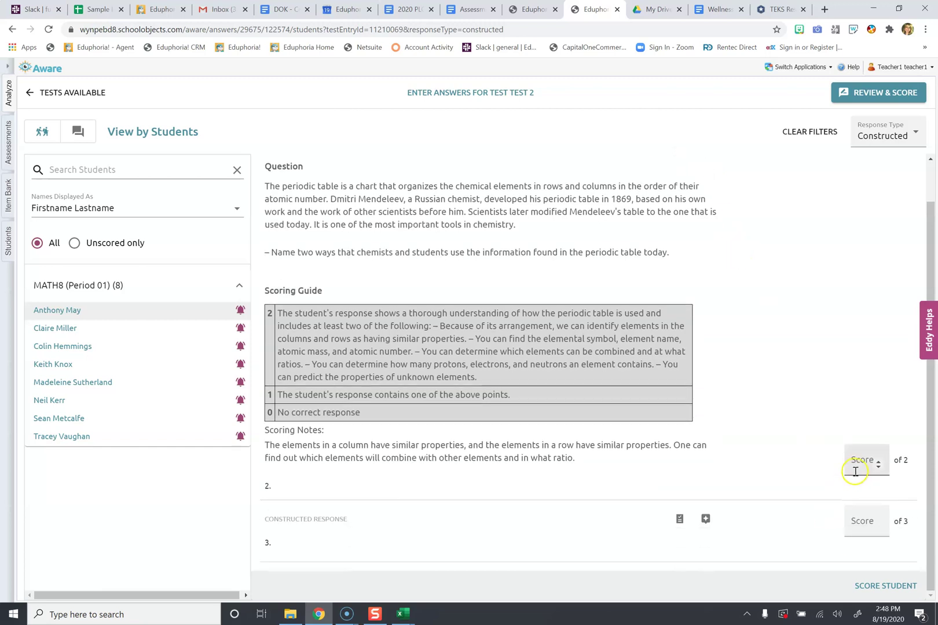
left_click(879, 467)
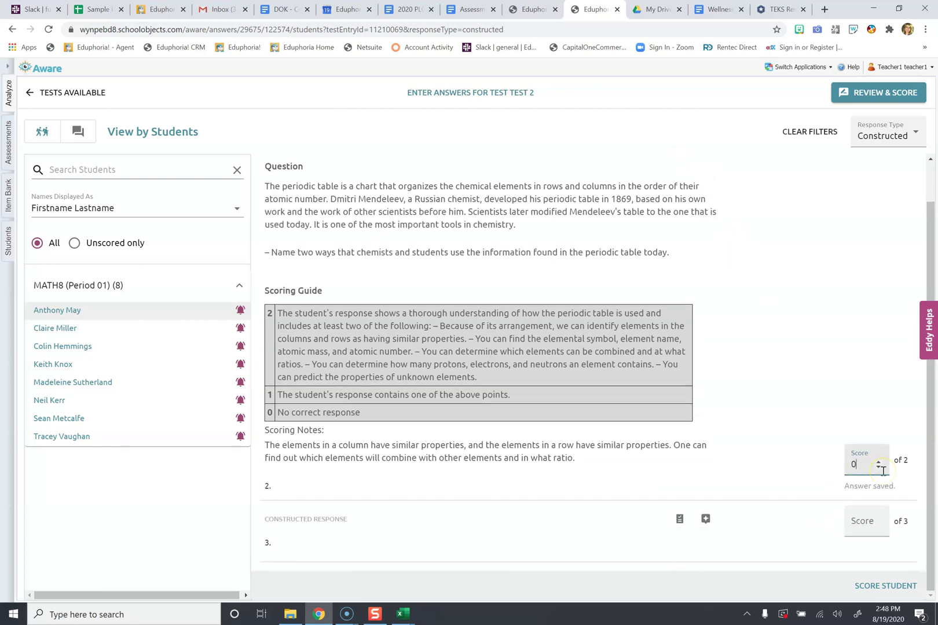
left_click(862, 528)
type("0")
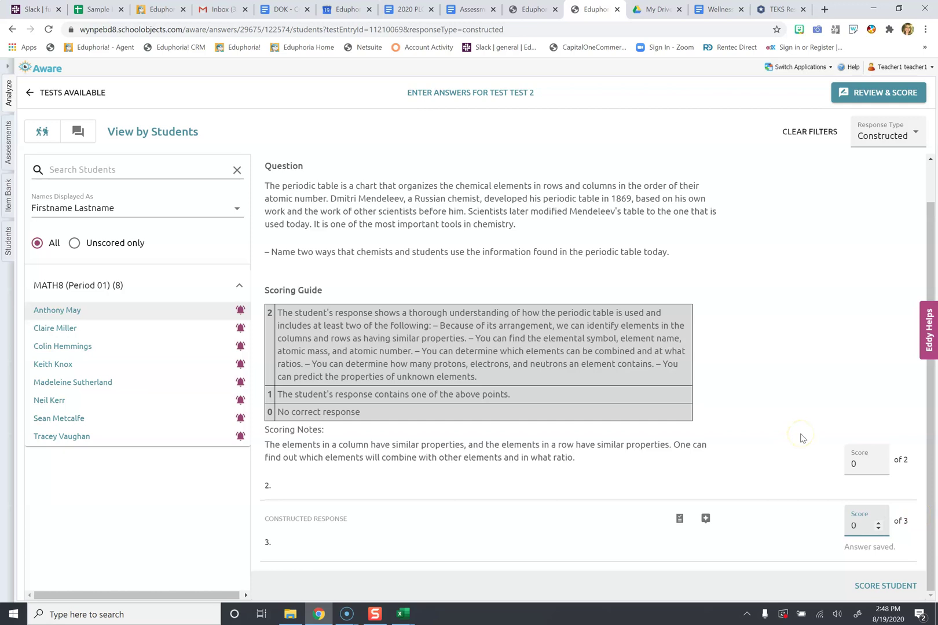
Try to score the first listed student through Review and Score
left_click(872, 94)
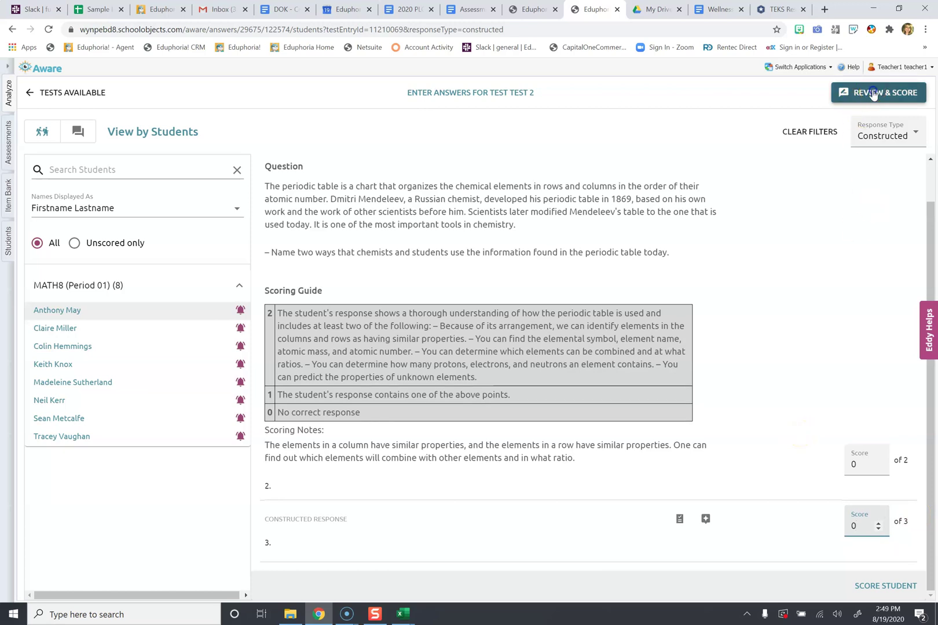
left_click(248, 271)
left_click(684, 463)
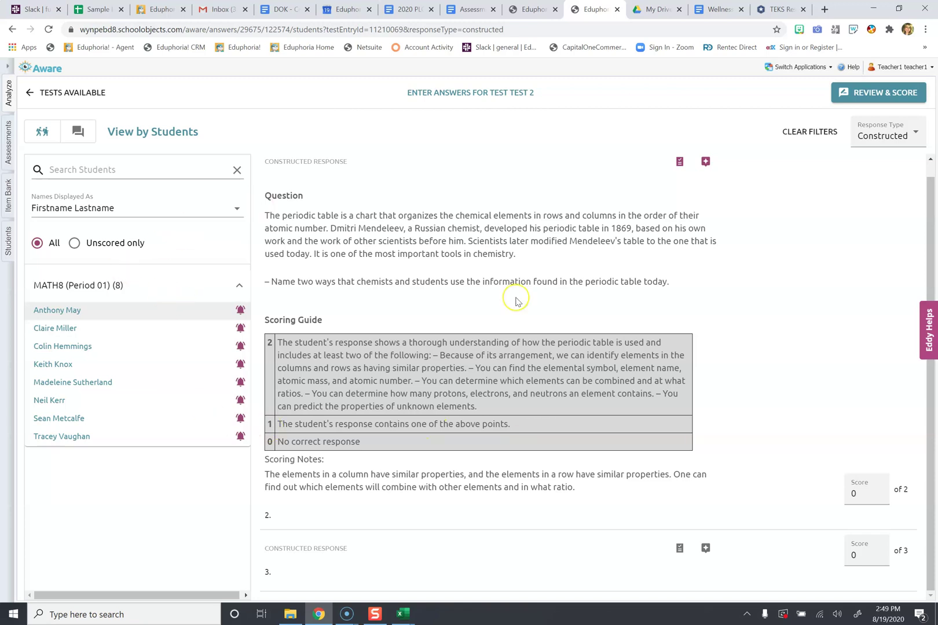
Clear the filters and switch to the question view for all students, showing only constructed responses
left_click(798, 130)
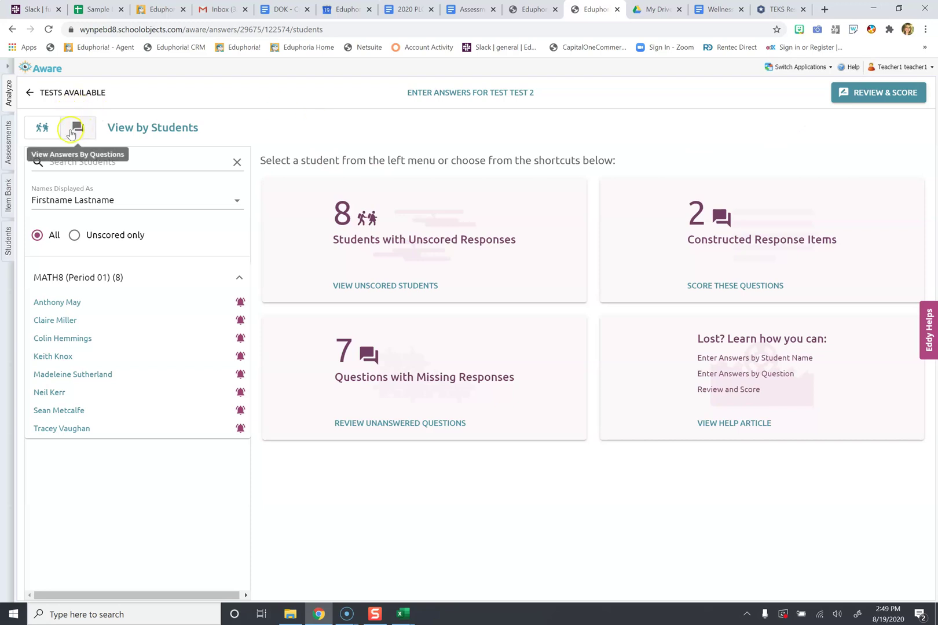
left_click(80, 129)
left_click(71, 301)
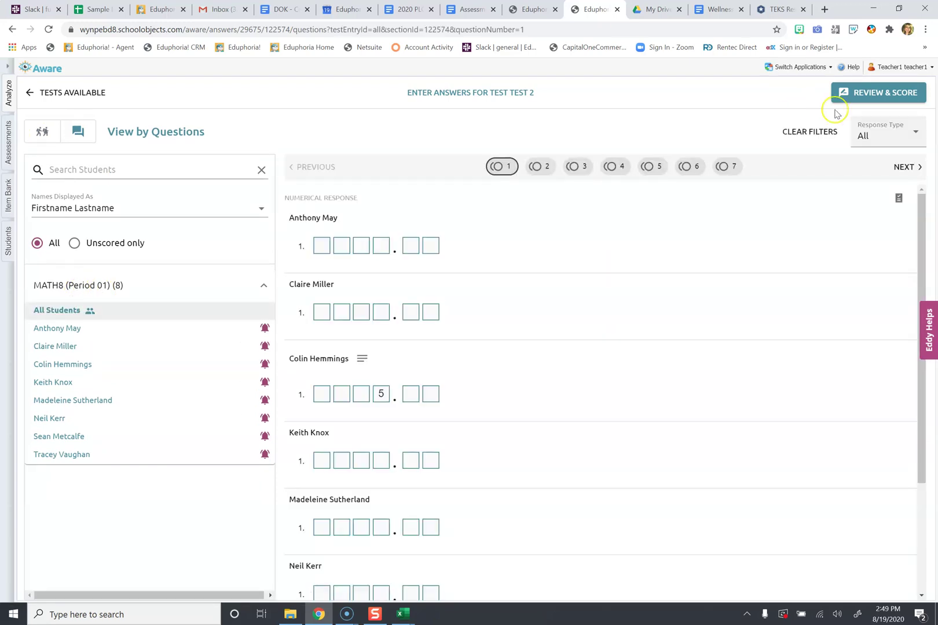
left_click(887, 141)
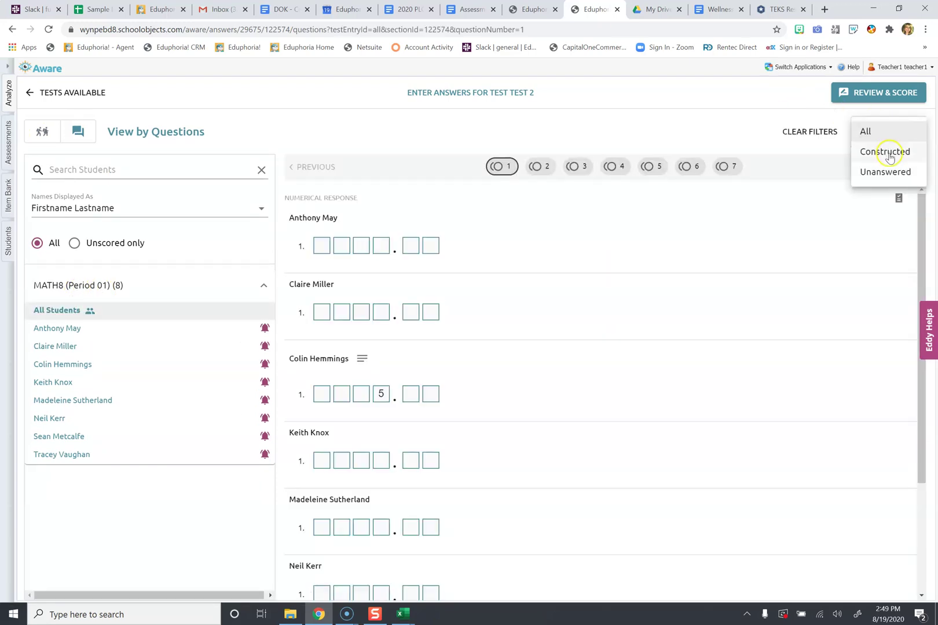
left_click(889, 153)
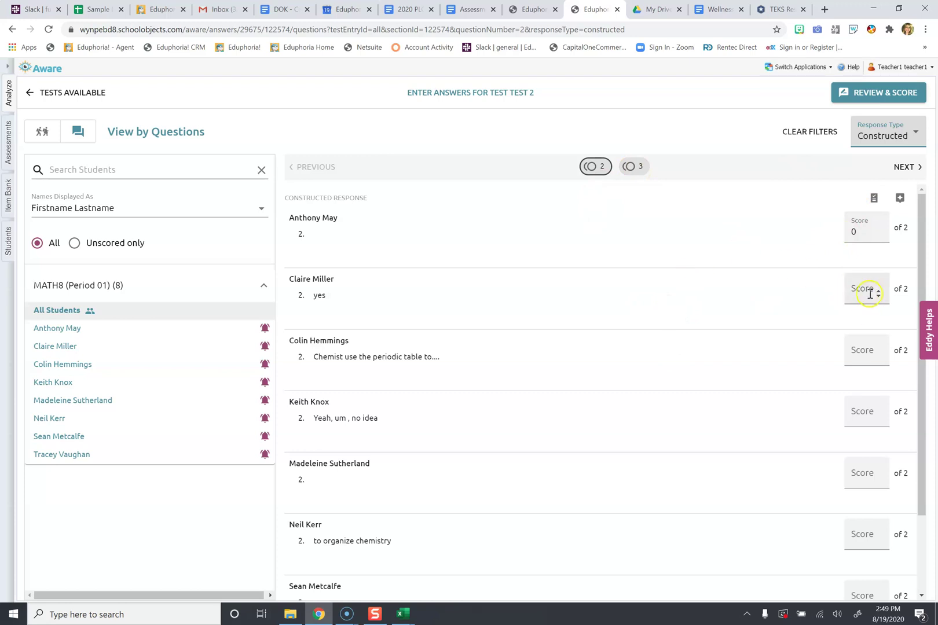
Score question 2 as 1 for the second through sixth listed students, and open question 3's responses
left_click(877, 294)
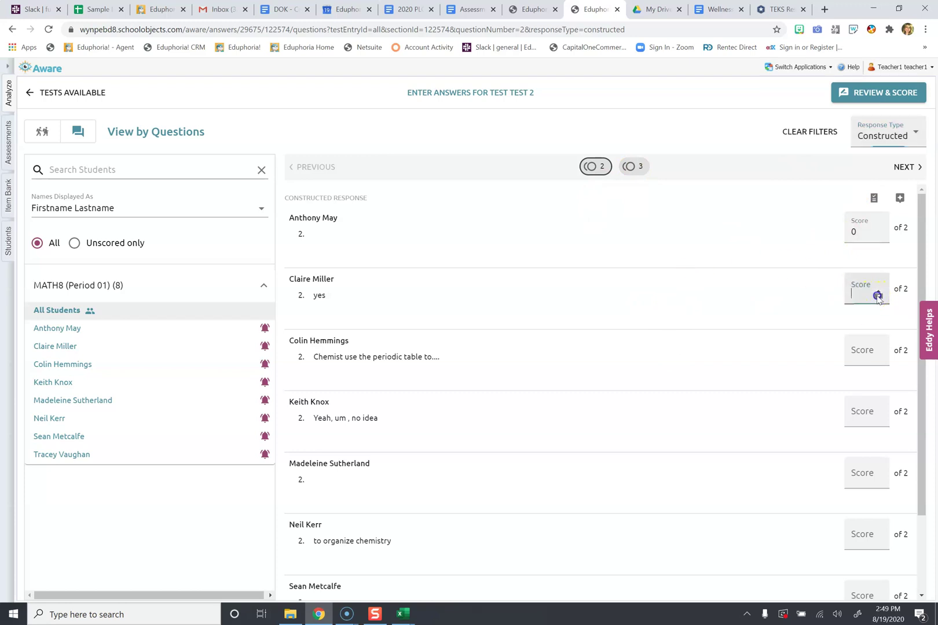
type("1")
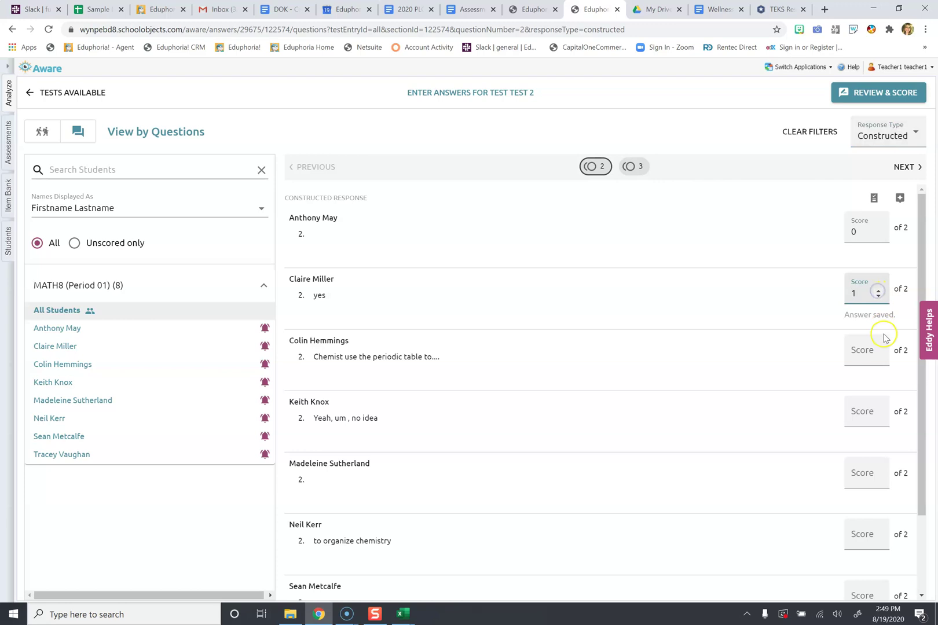
left_click(878, 359)
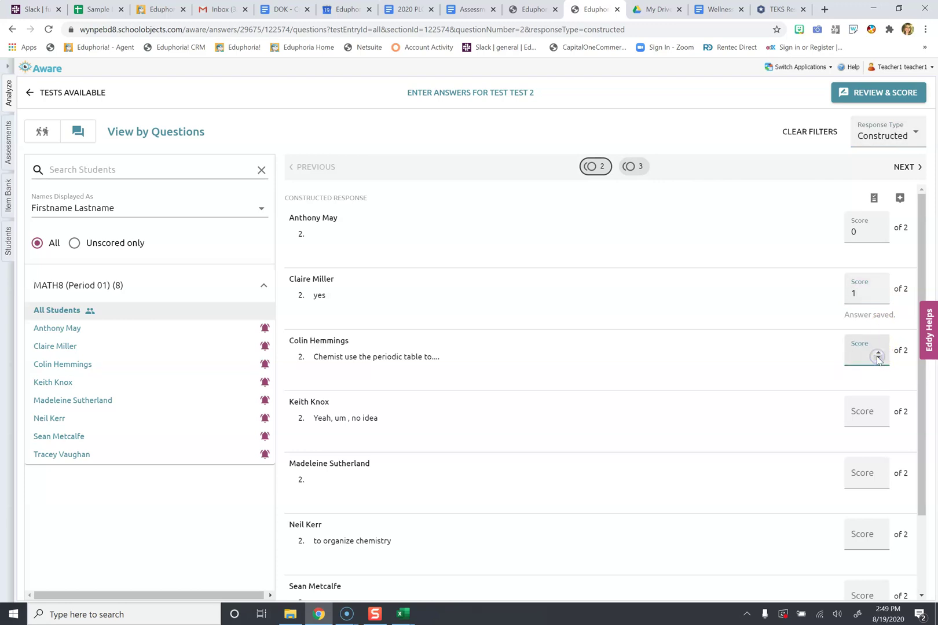
left_click(878, 353)
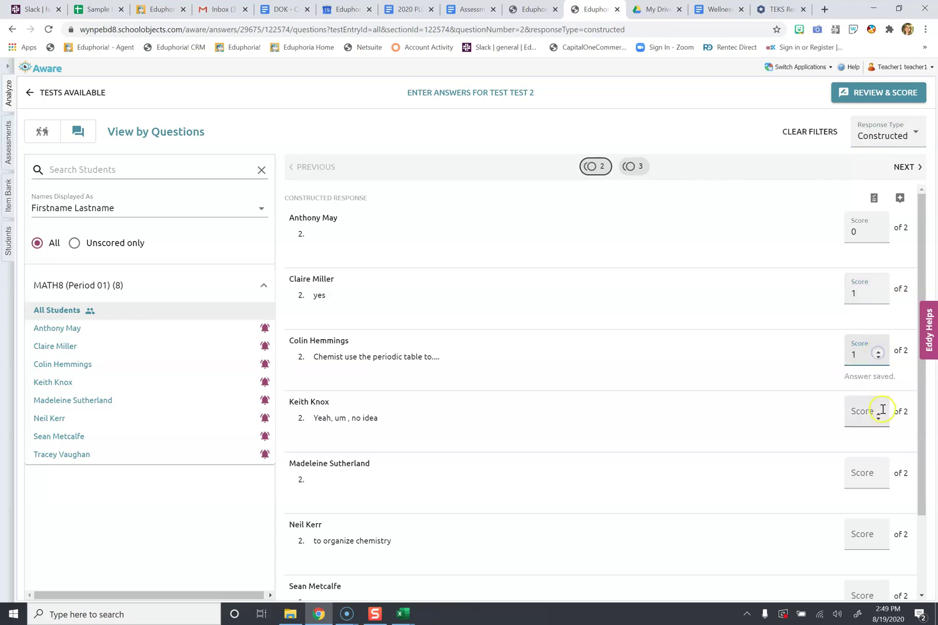
left_click(878, 415)
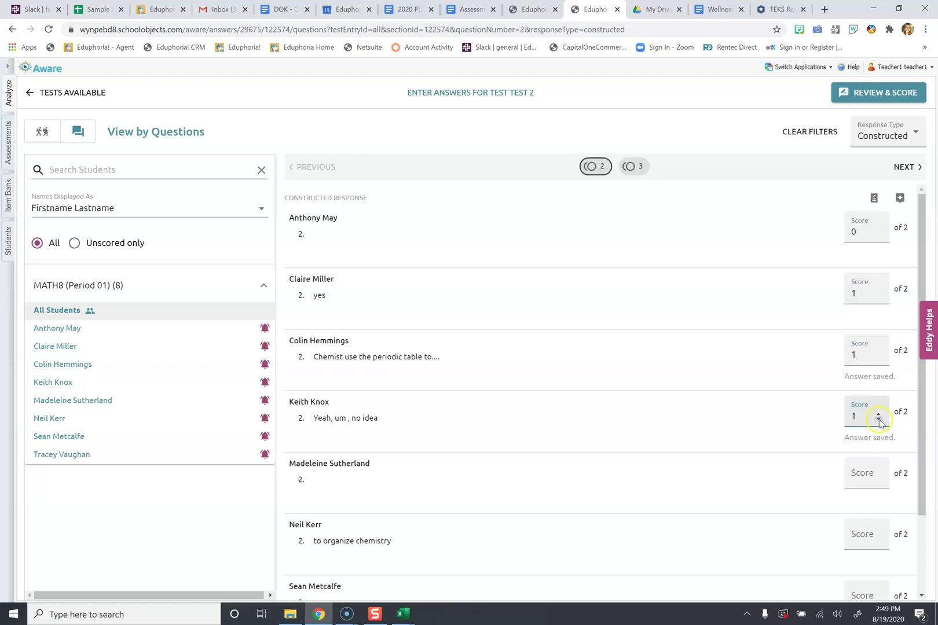
left_click(877, 478)
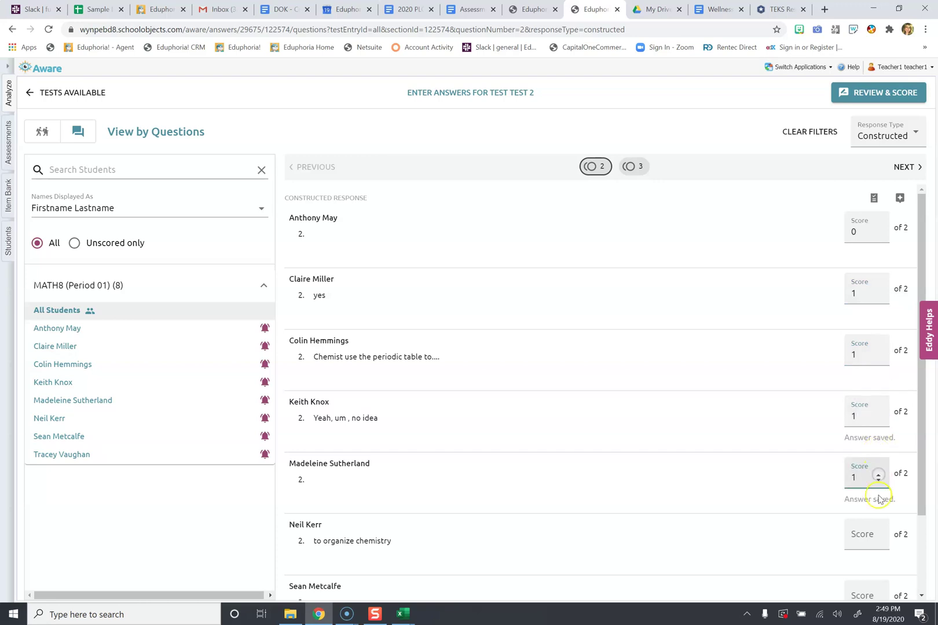
left_click(878, 540)
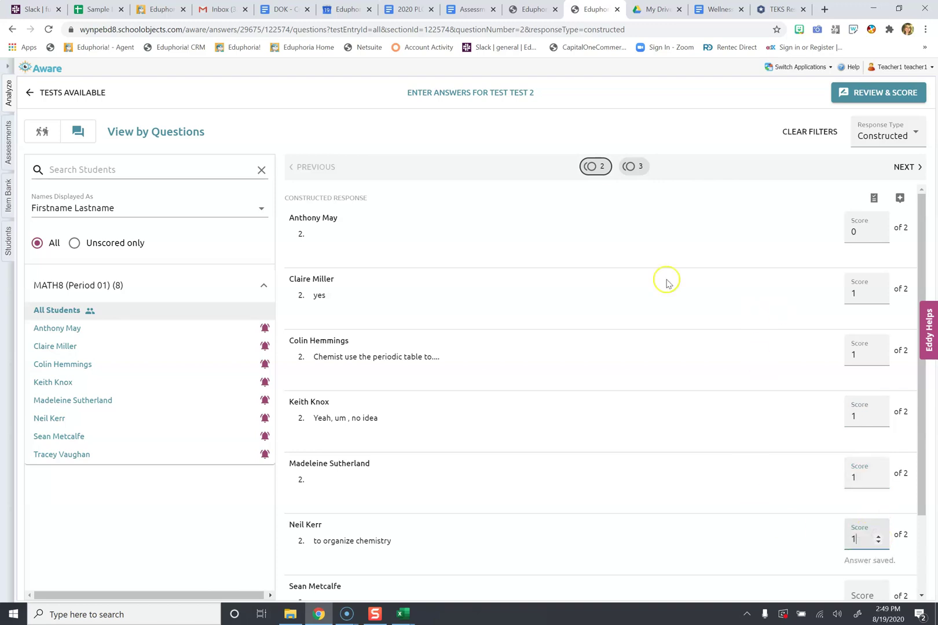
left_click(637, 171)
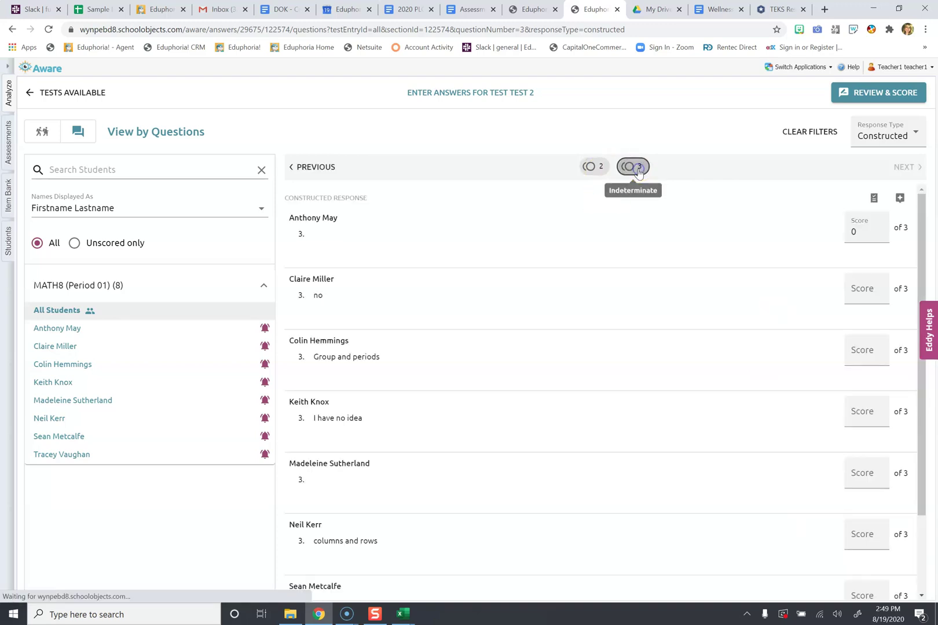
left_click(630, 169)
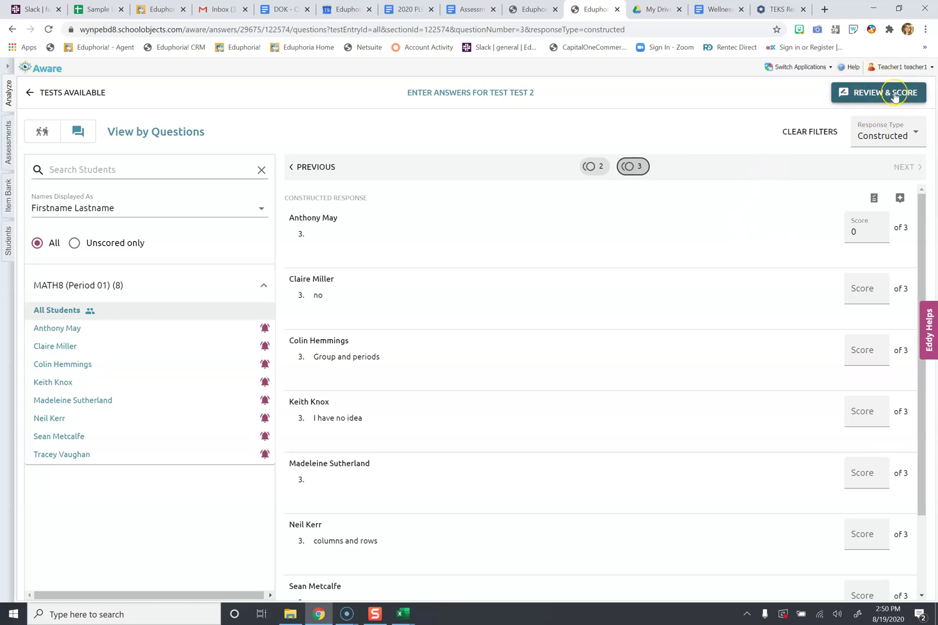
Select all unscored students in Review and Score, and cancel without scoring them
left_click(894, 94)
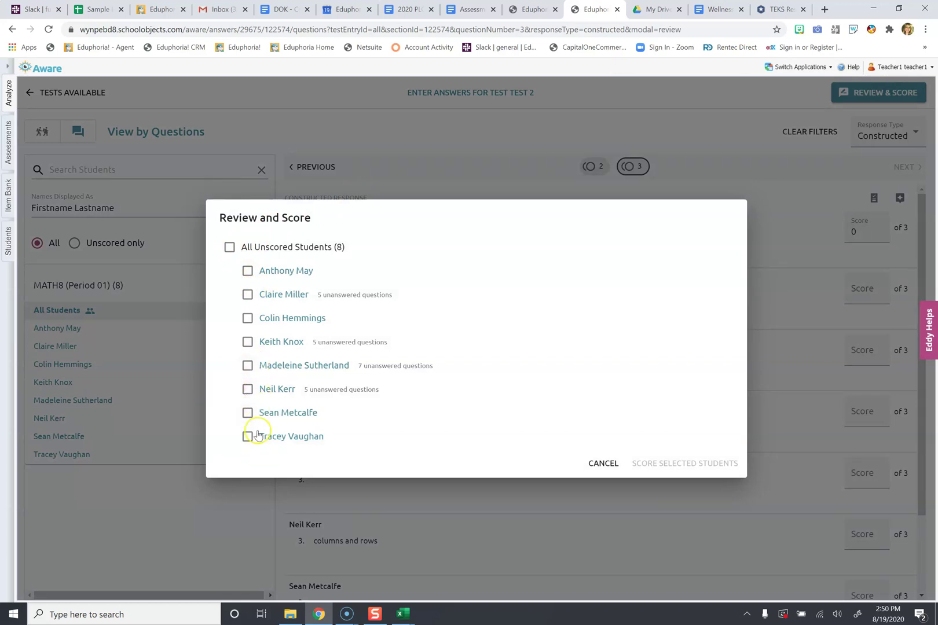
left_click(229, 248)
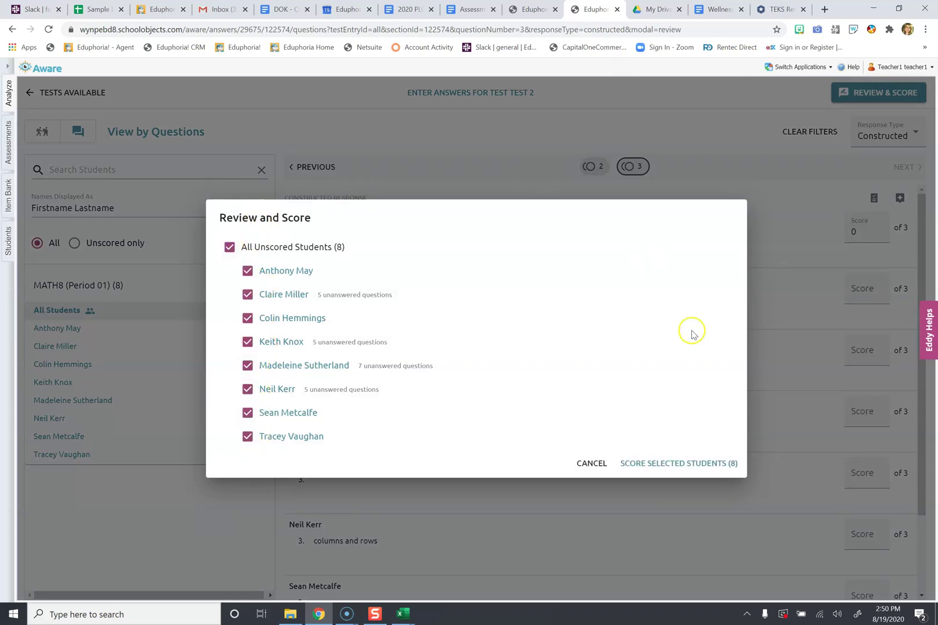
left_click(592, 470)
left_click(882, 101)
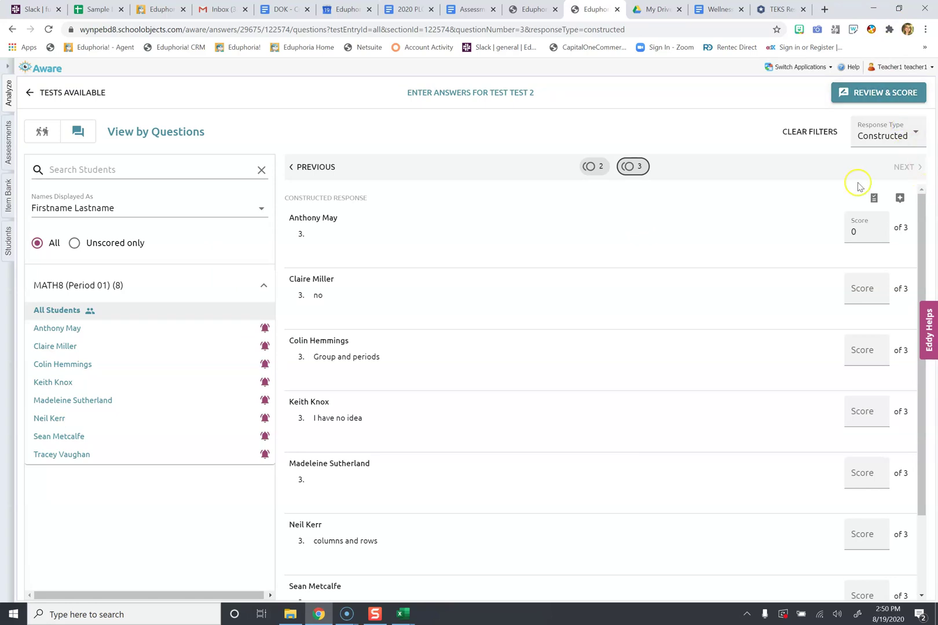
Return to the constructed responses of all students for question 2
left_click(592, 167)
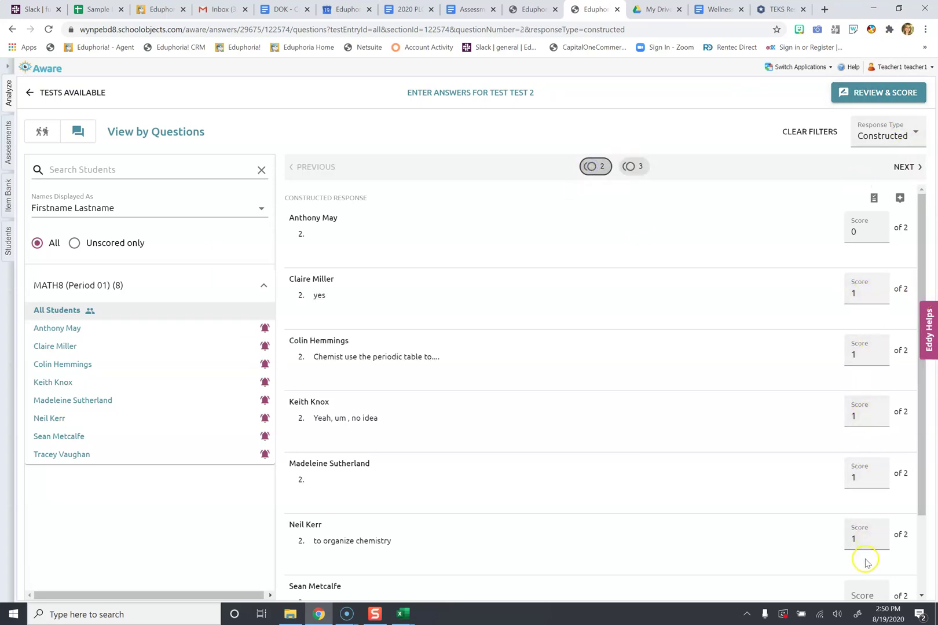
left_click(863, 101)
left_click(809, 138)
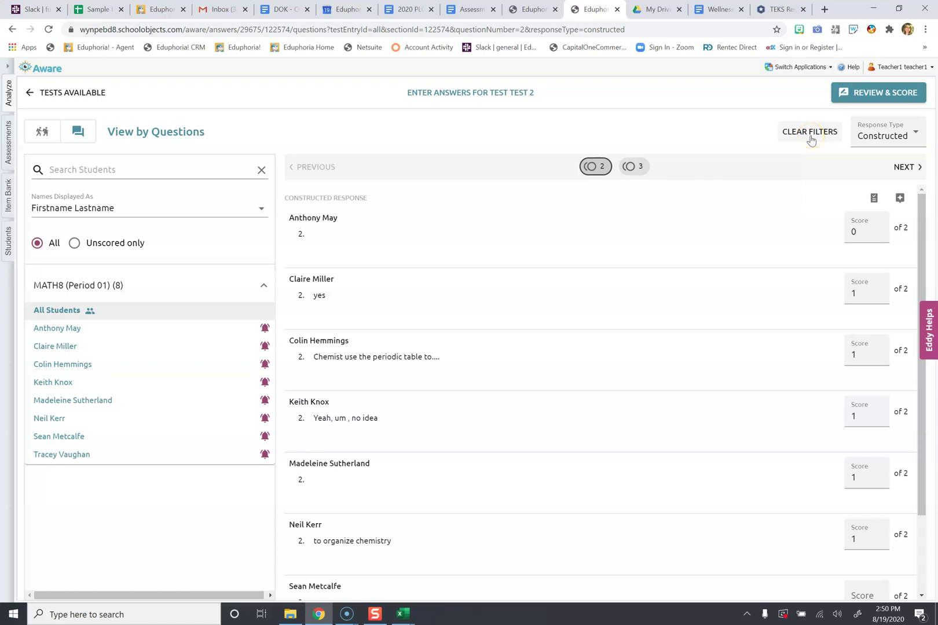
Set the response type filter to All for question 2, keeping all students shown
left_click(890, 133)
left_click(888, 155)
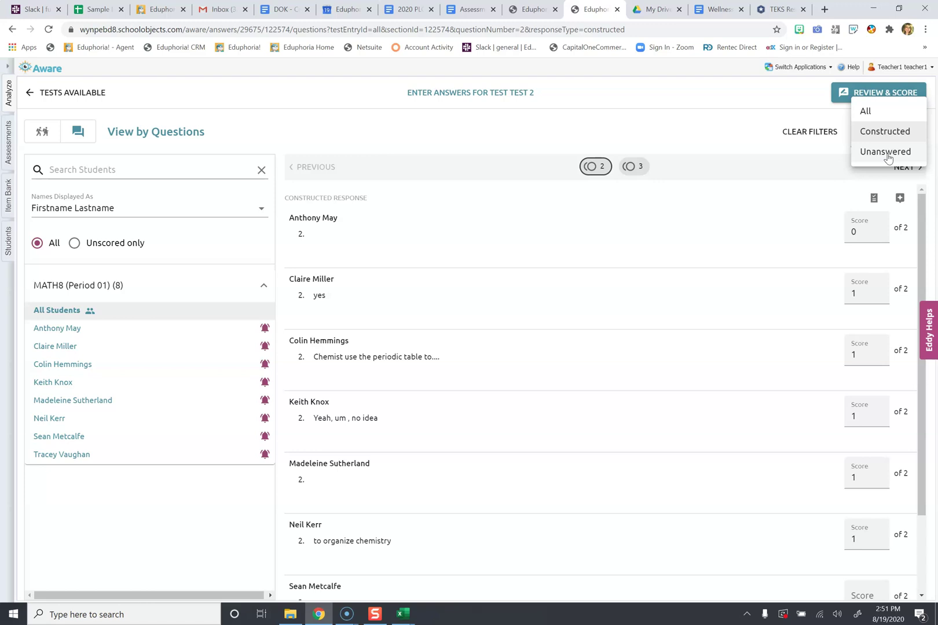
left_click(866, 111)
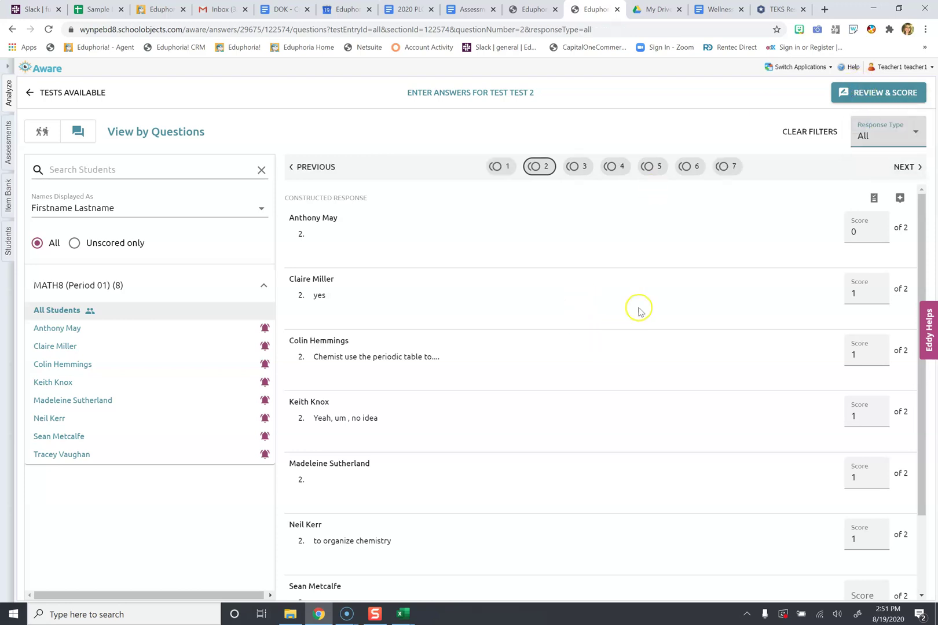
left_click(63, 310)
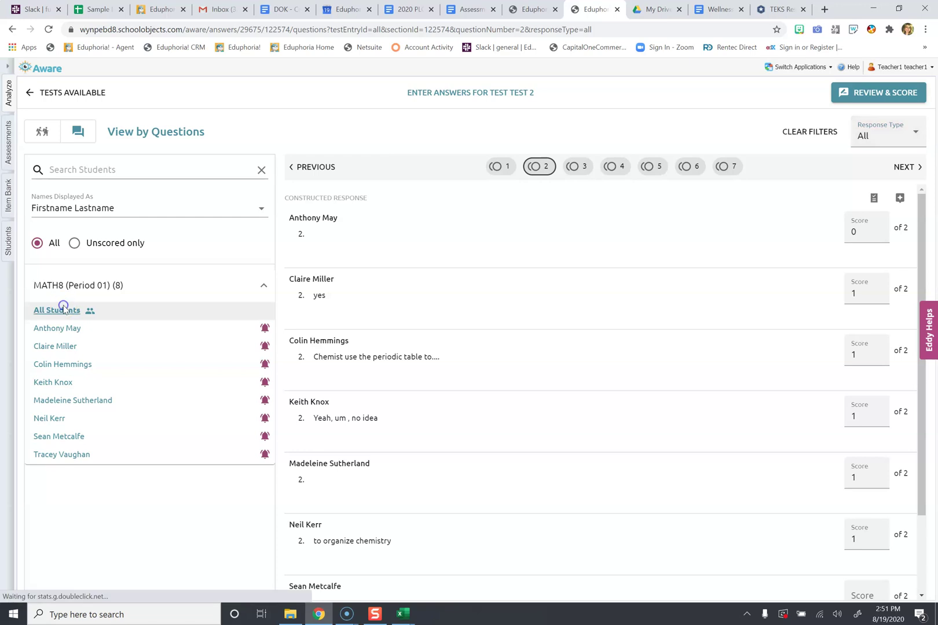
Clear the filters and view the first listed student's responses to questions 1 through 7, ending on the second student's question 7
left_click(809, 133)
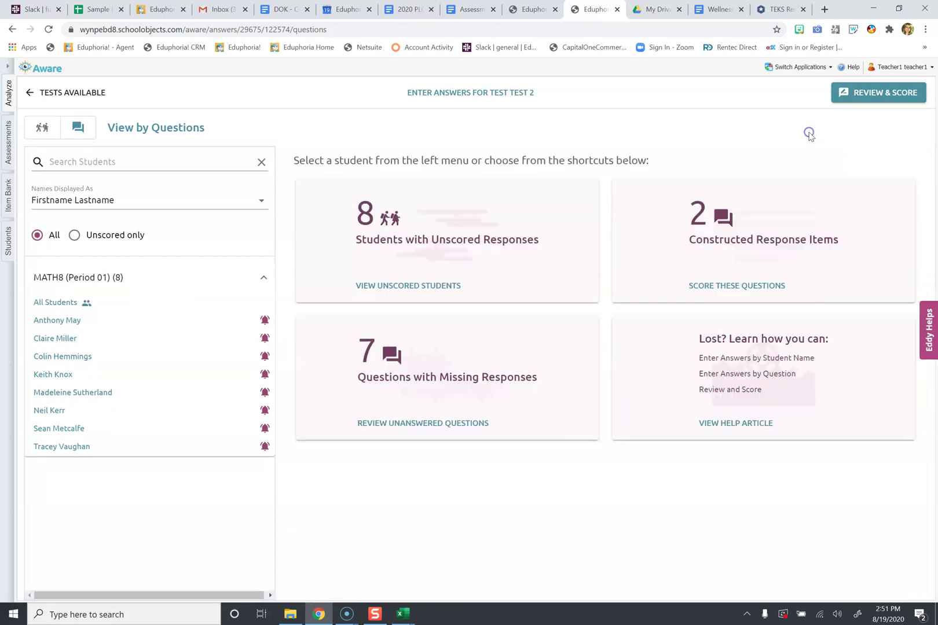
left_click(63, 320)
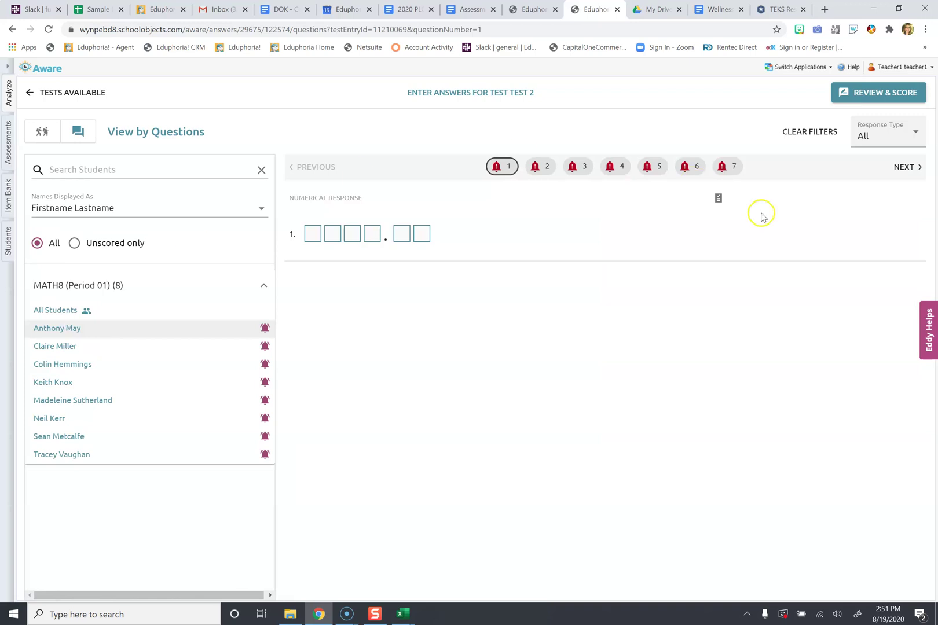
left_click(542, 166)
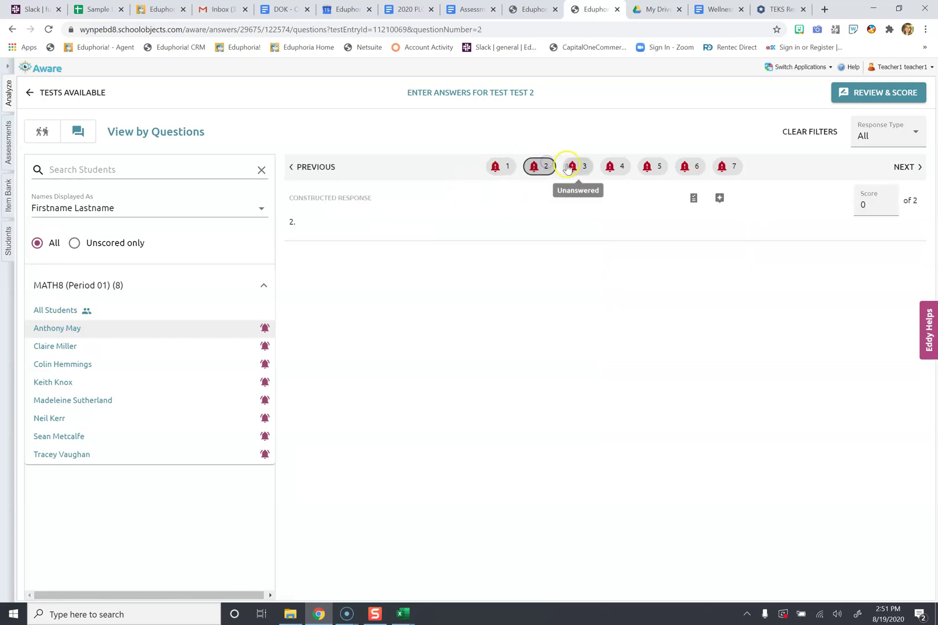
left_click(570, 167)
left_click(612, 166)
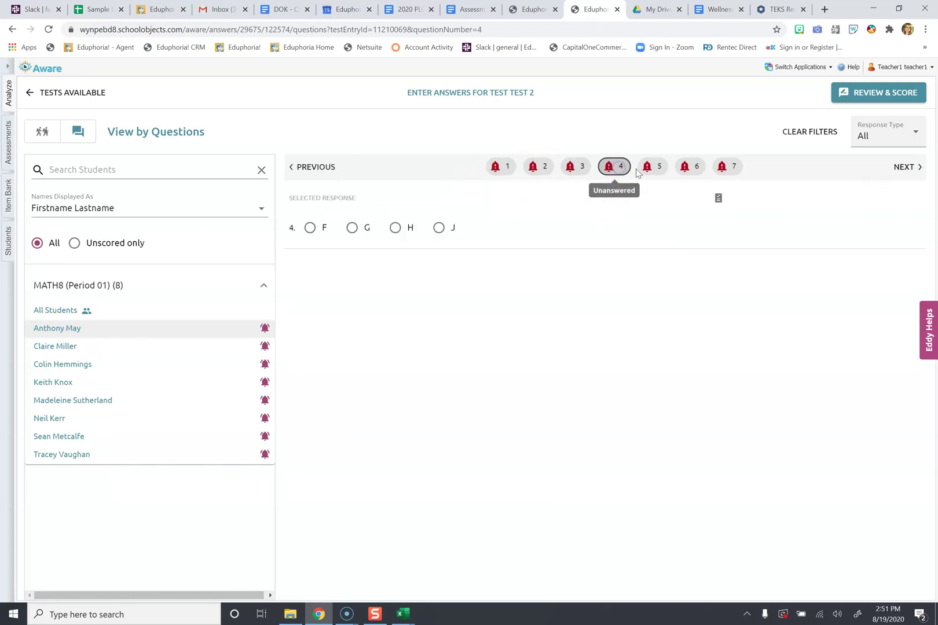
left_click(654, 166)
left_click(689, 168)
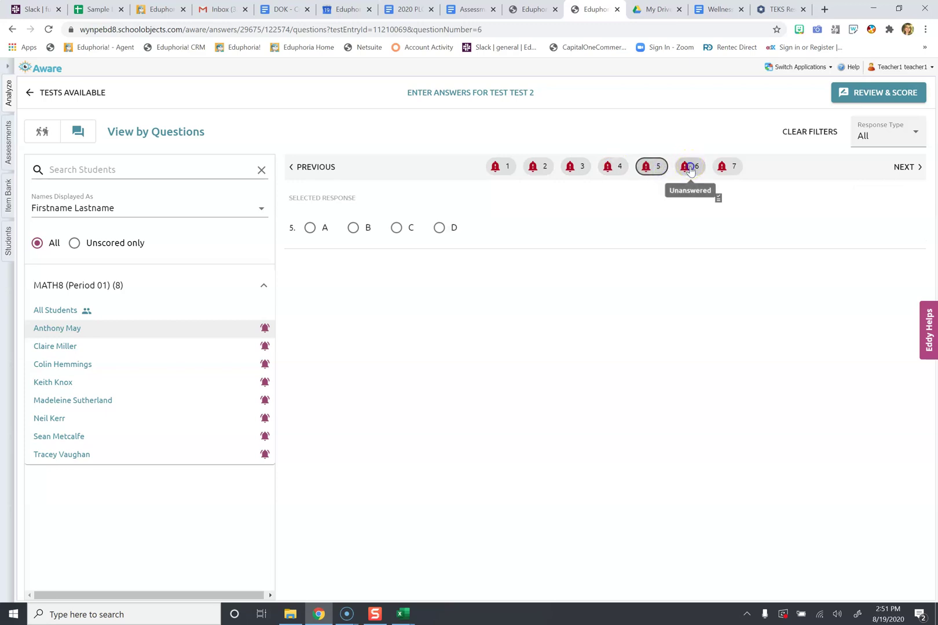
left_click(726, 168)
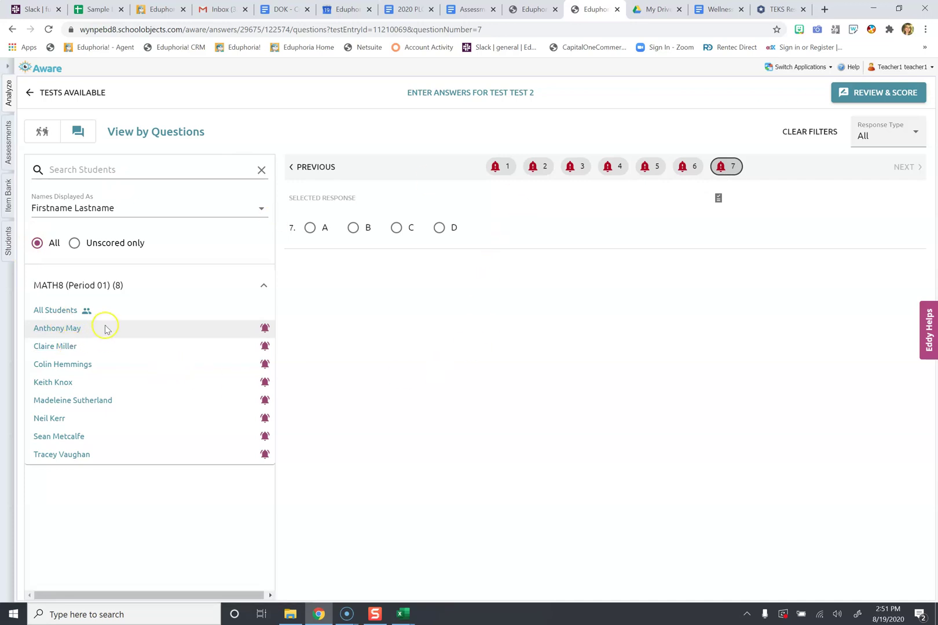
left_click(63, 347)
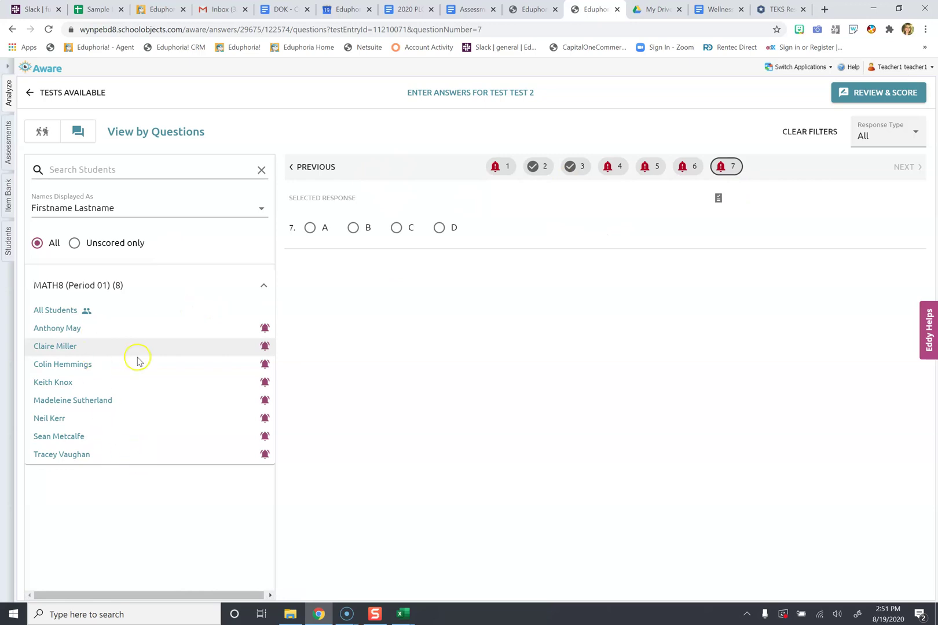
Clear the filters, open the students with unscored responses, and look through the first listed student's answers
left_click(809, 132)
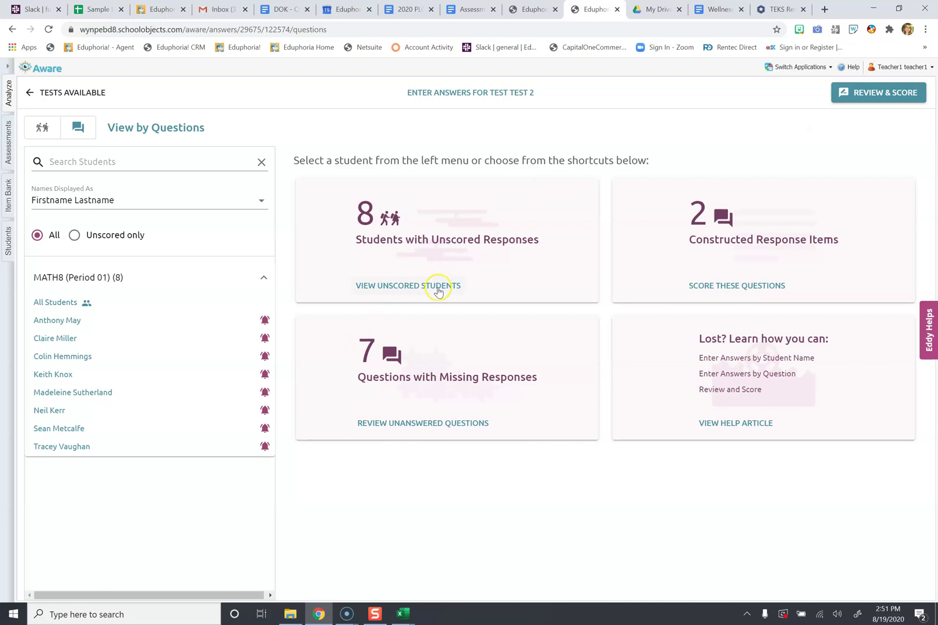
left_click(438, 286)
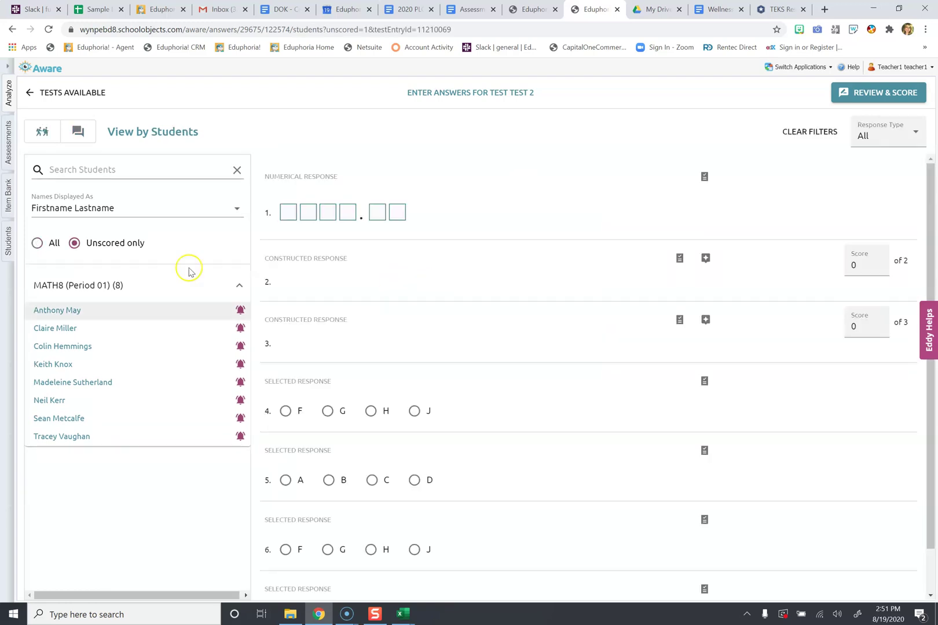
scroll(381, 449, "down", 1)
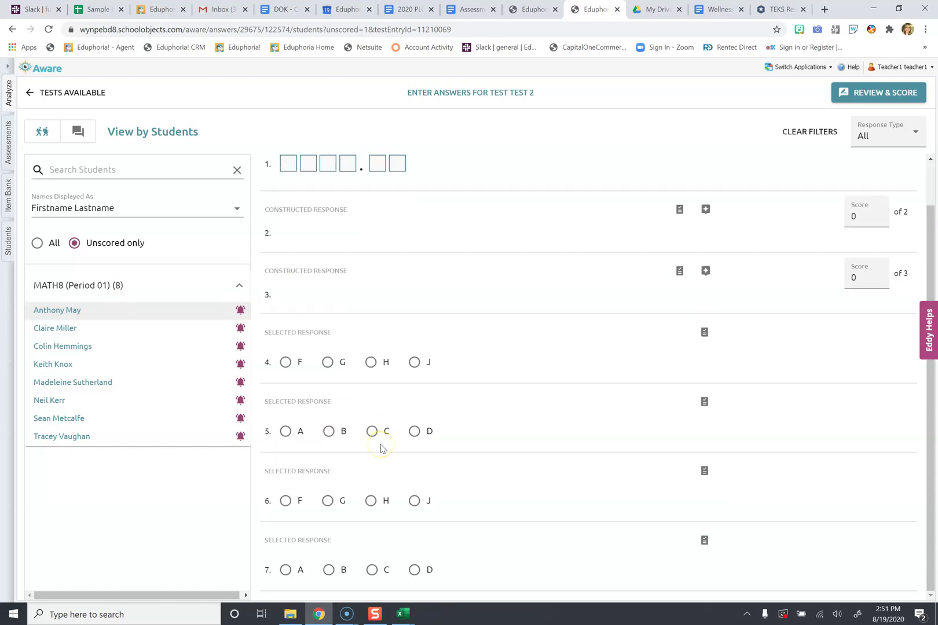
scroll(377, 432, "up", 1)
scroll(380, 361, "down", 1)
scroll(379, 363, "up", 1)
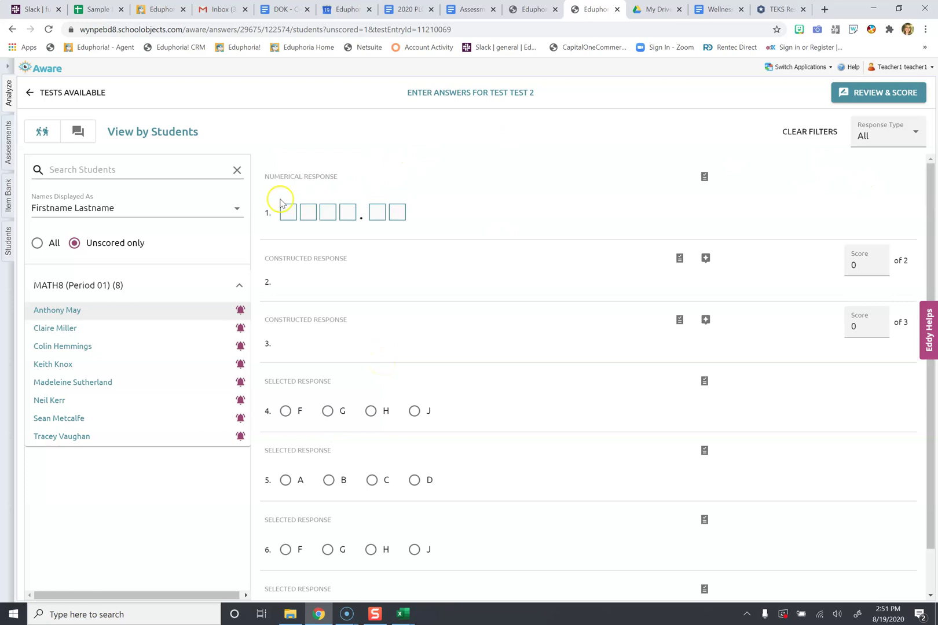
scroll(550, 461, "down", 1)
scroll(550, 462, "up", 1)
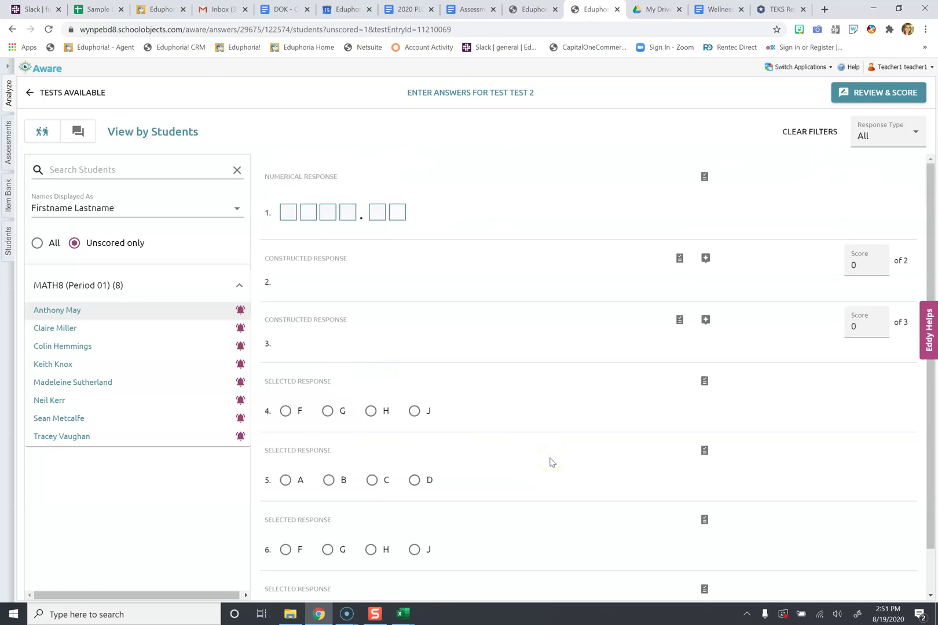
Look through the answers of the second and third students in the unscored list
left_click(70, 328)
scroll(381, 309, "down", 1)
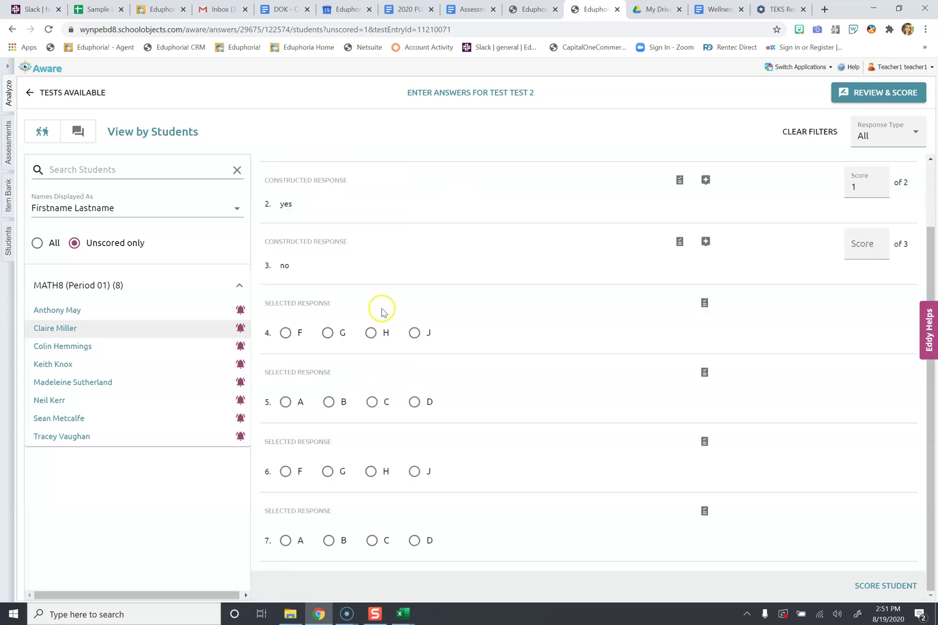
left_click(75, 346)
scroll(520, 295, "up", 1)
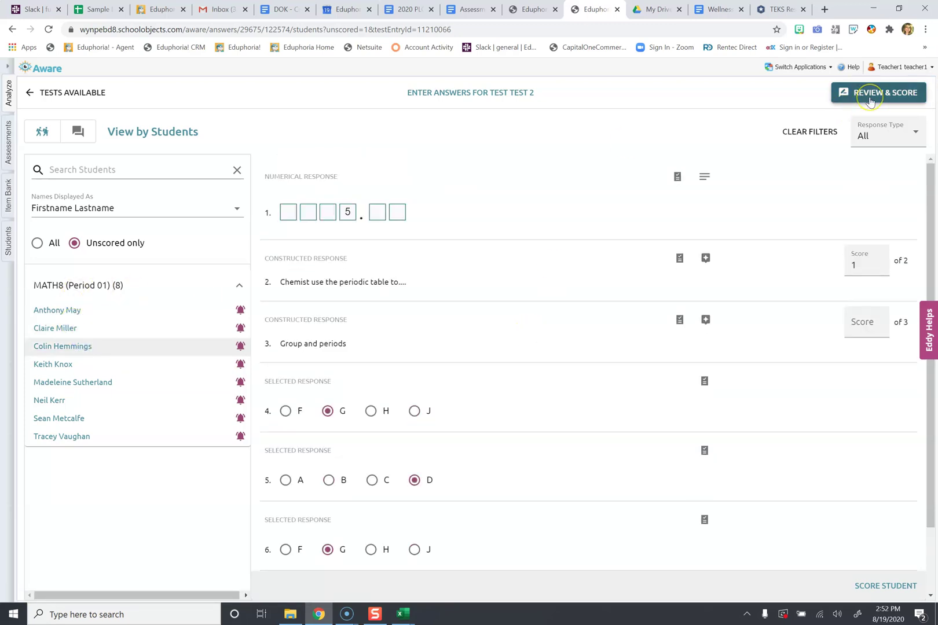
Clear the filters, open the constructed response items for scoring, and review all students' question 2 responses
left_click(813, 130)
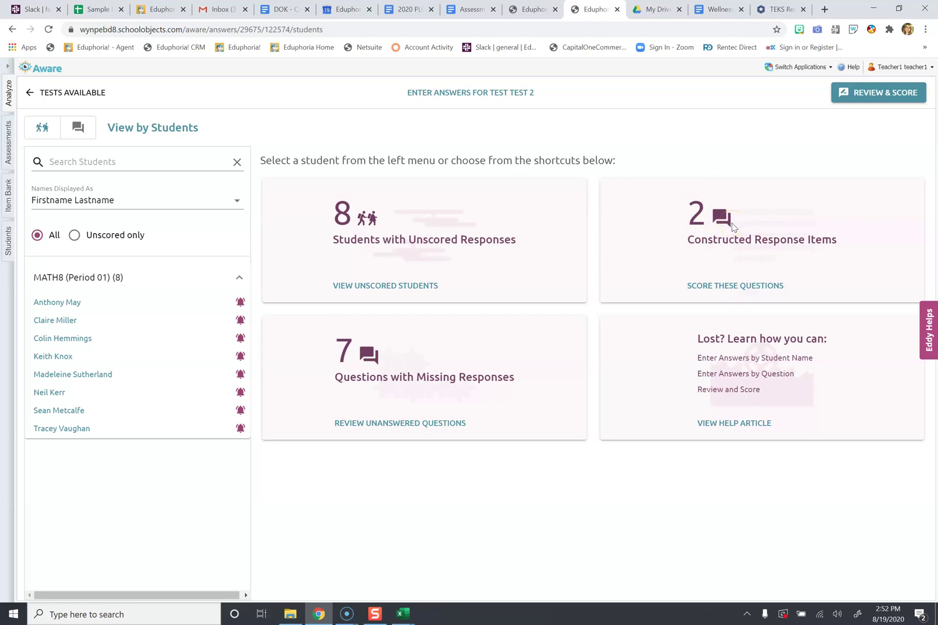
left_click(743, 286)
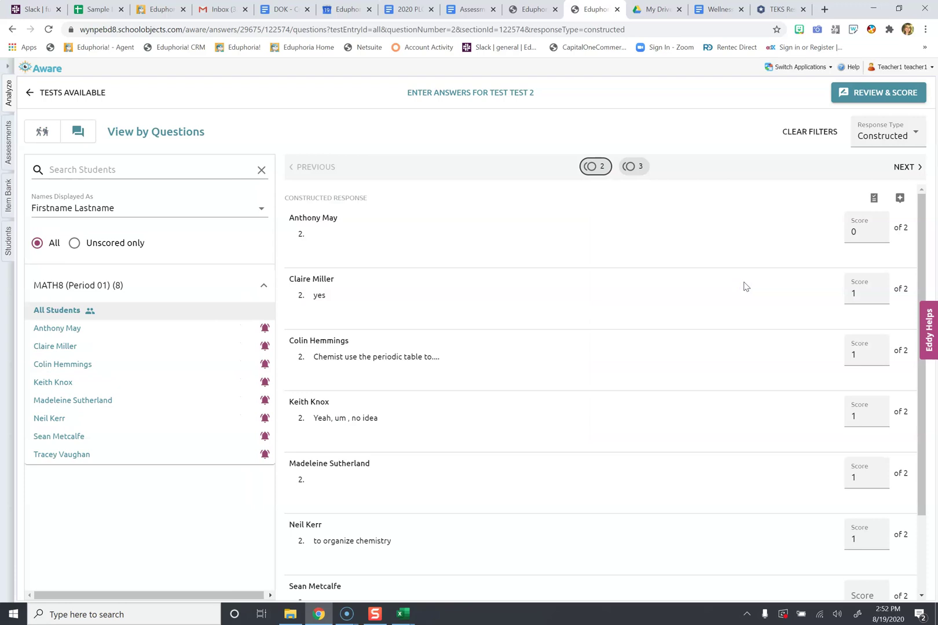
scroll(523, 487, "down", 2)
scroll(523, 486, "up", 2)
scroll(524, 486, "down", 2)
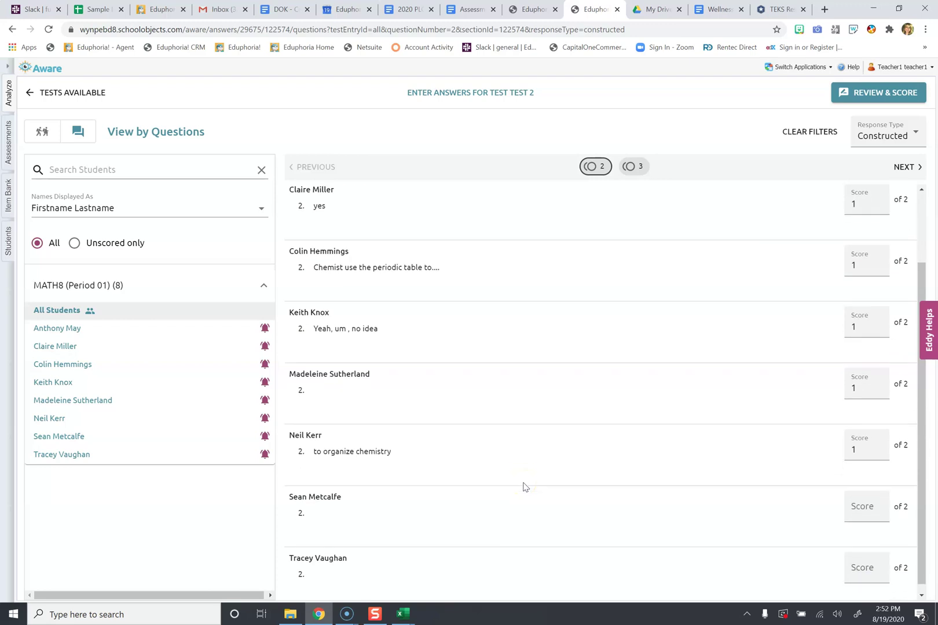
scroll(523, 487, "up", 2)
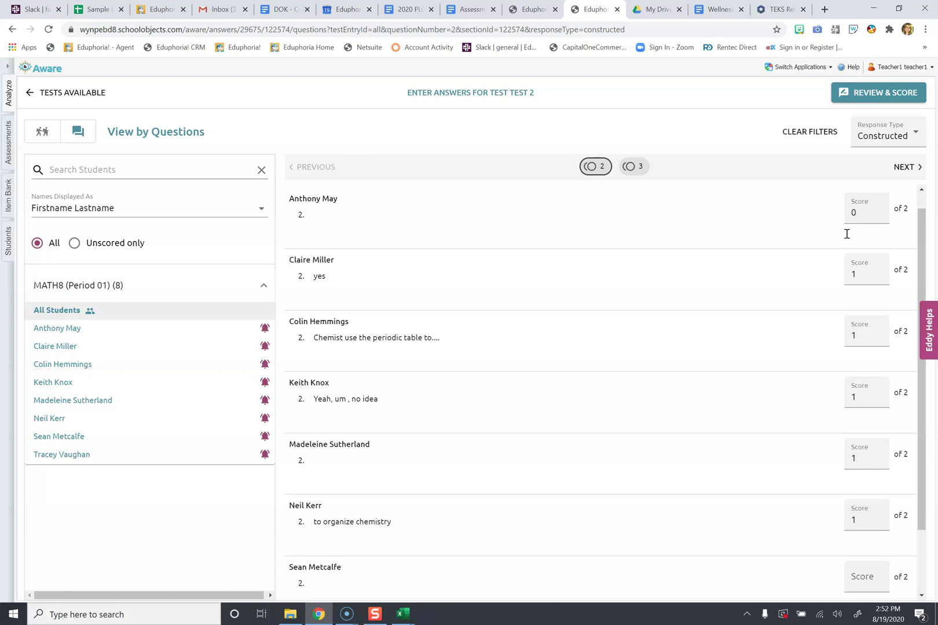
scroll(736, 372, "down", 2)
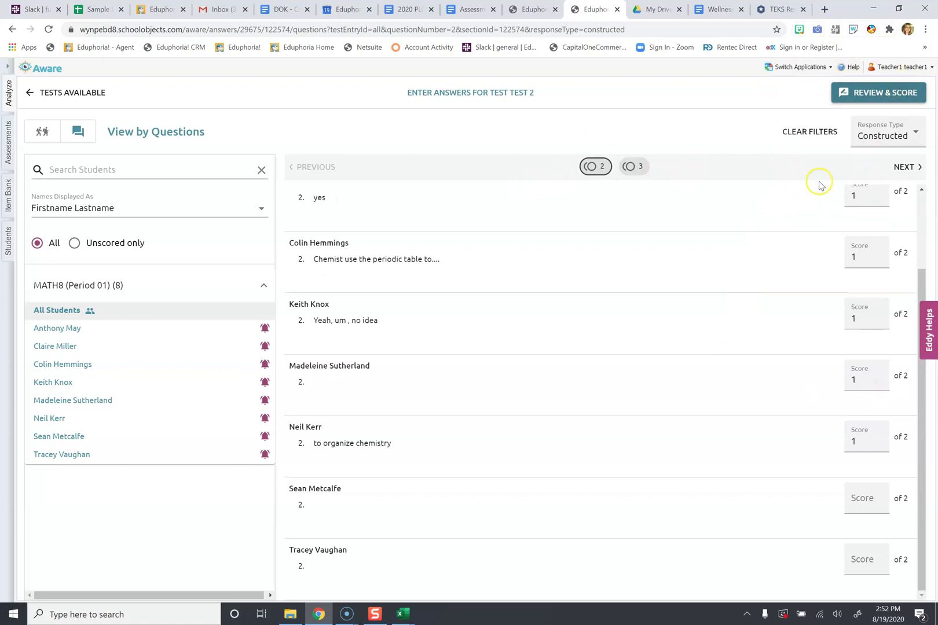
Clear the filters, open the unanswered questions, and review the missing responses for questions 1 through 6
left_click(809, 132)
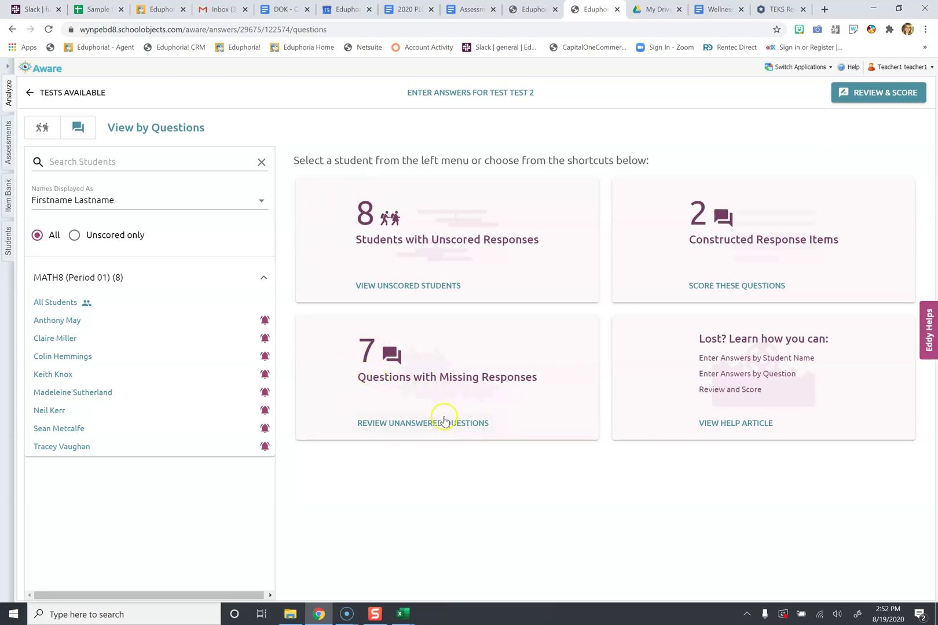
left_click(439, 426)
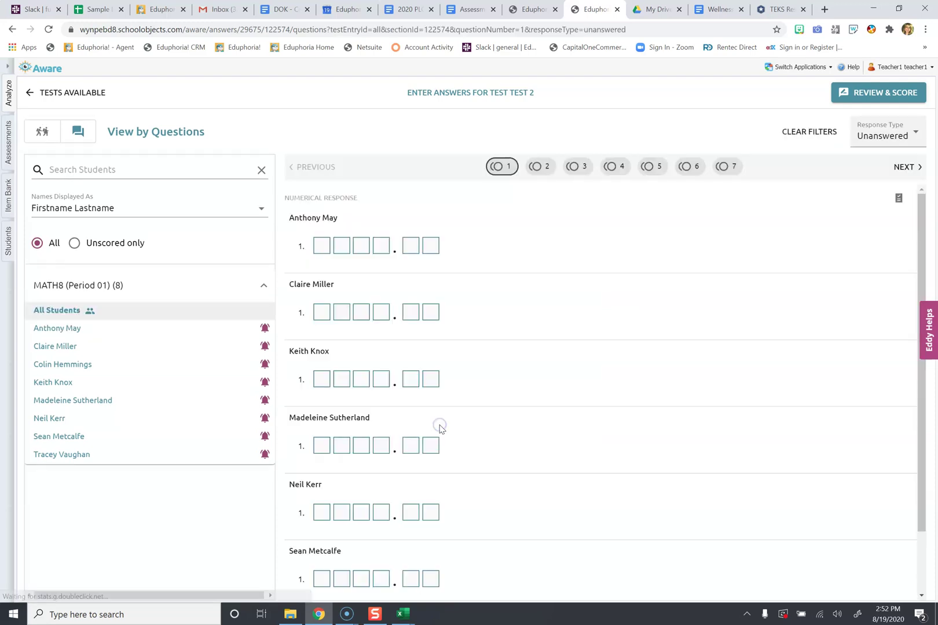
scroll(574, 430, "down", 1)
scroll(575, 430, "up", 1)
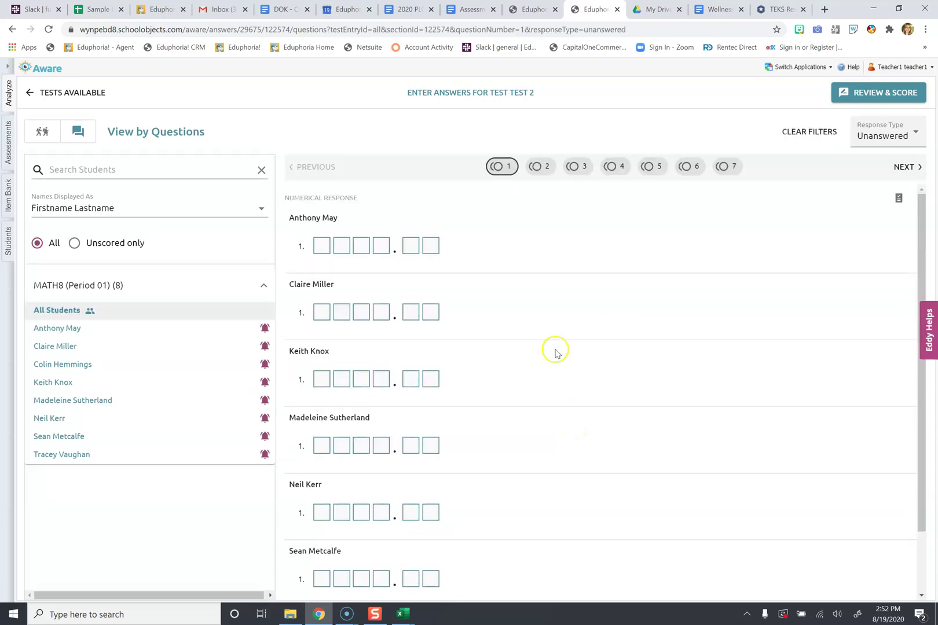
left_click(540, 167)
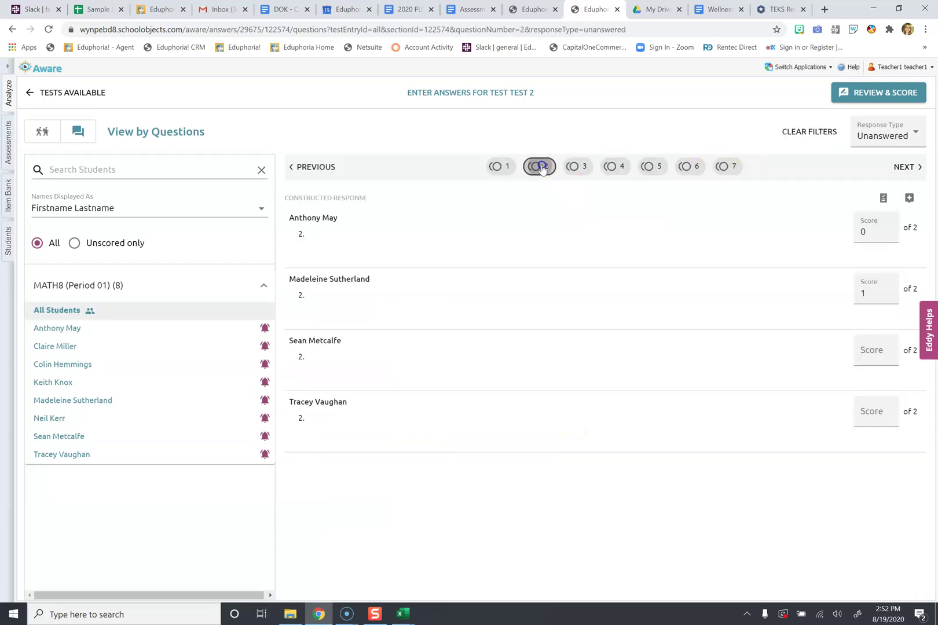
left_click(580, 169)
left_click(613, 167)
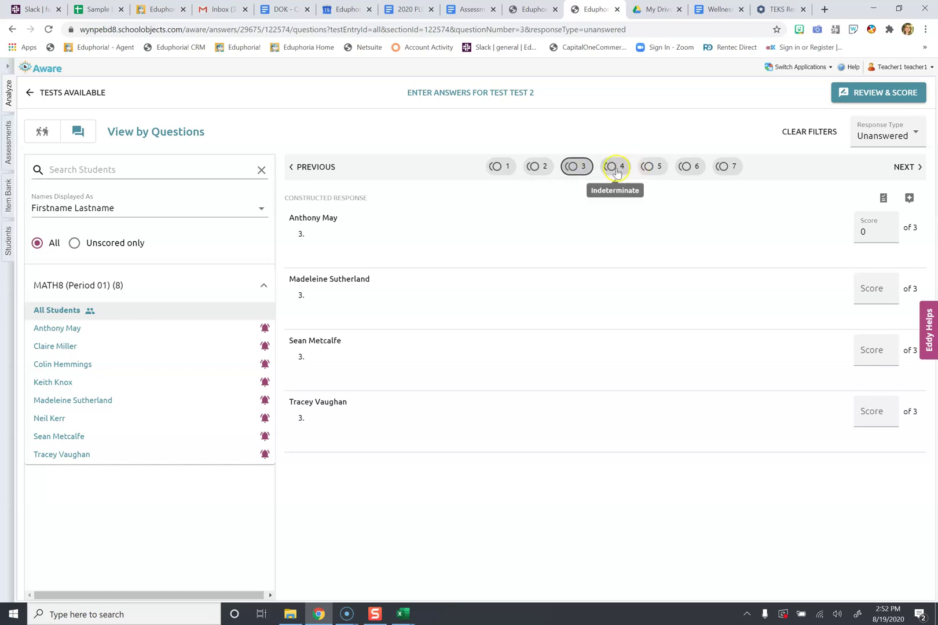
left_click(654, 170)
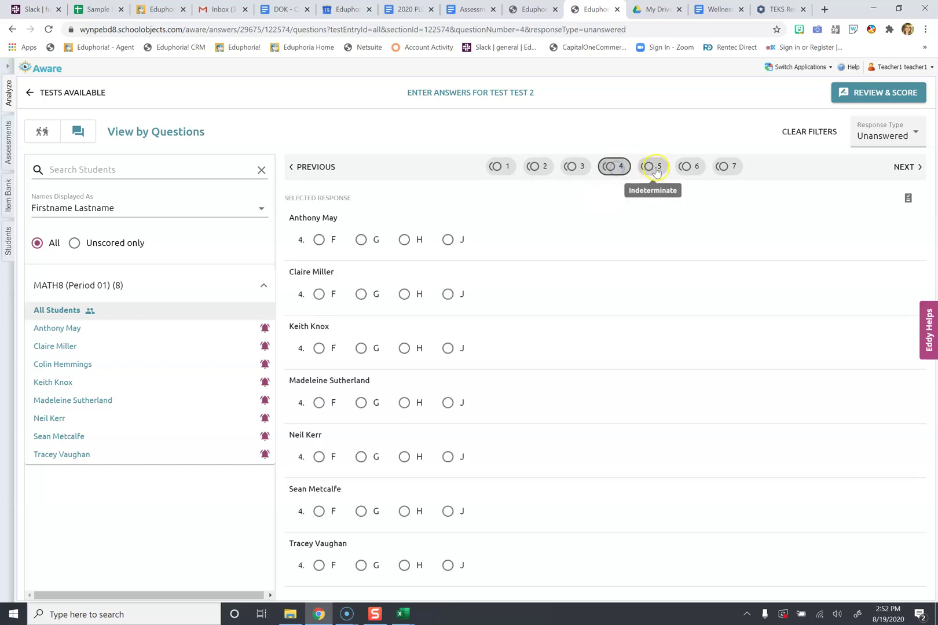
left_click(693, 168)
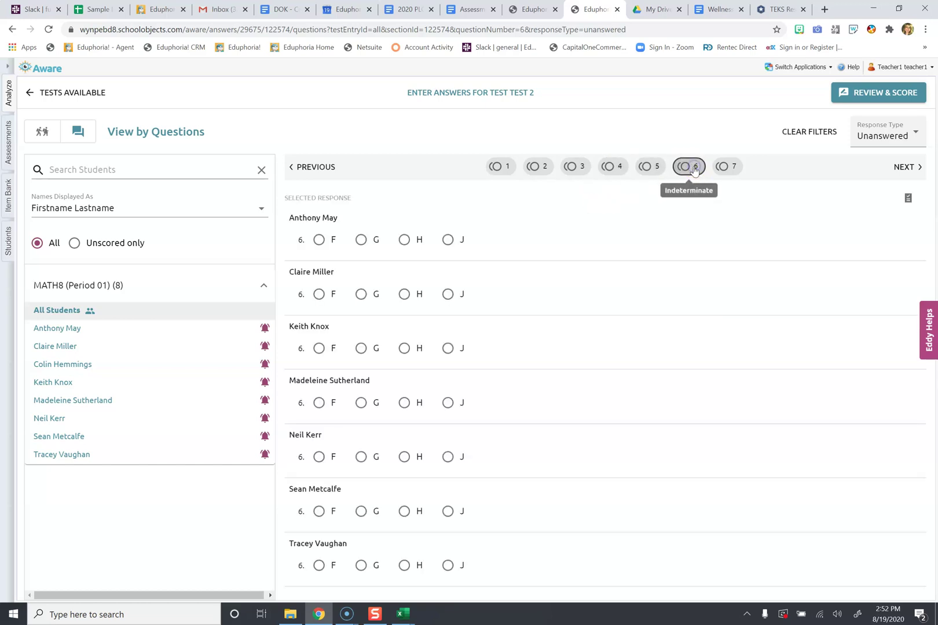
Clear the filters, open the constructed response items for scoring, and show the first listed student's constructed responses in the student view
left_click(809, 133)
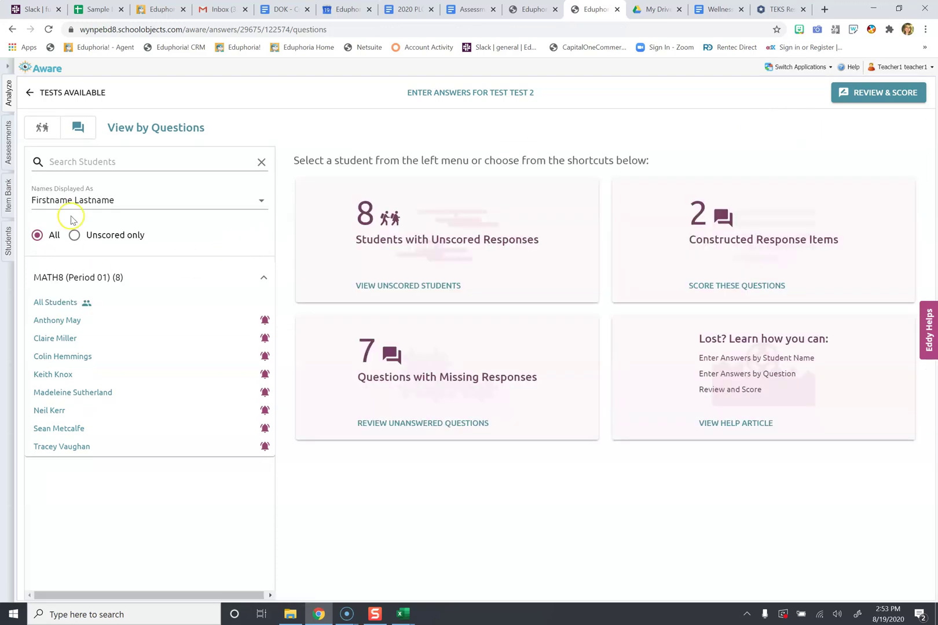
left_click(52, 137)
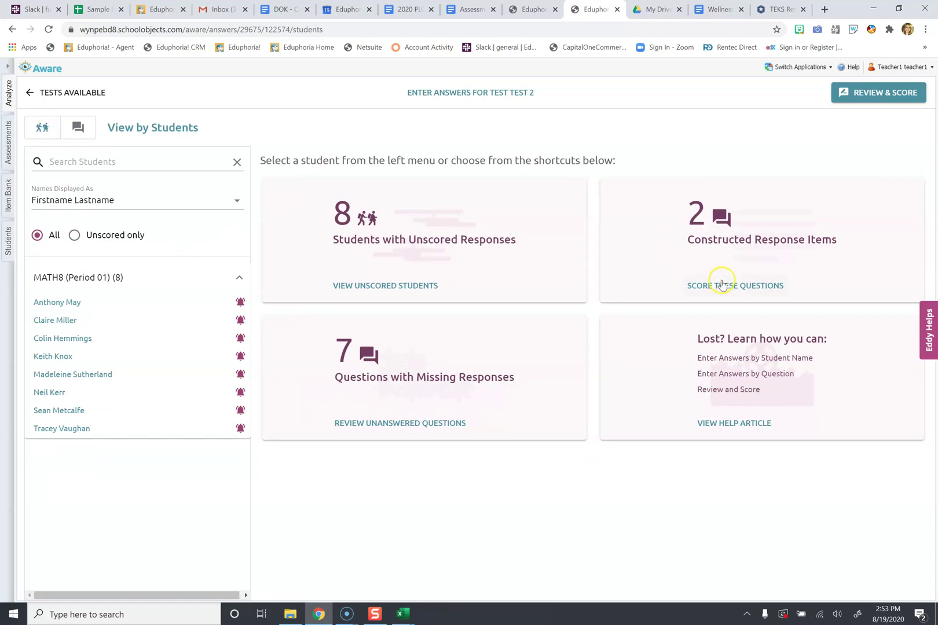
left_click(722, 285)
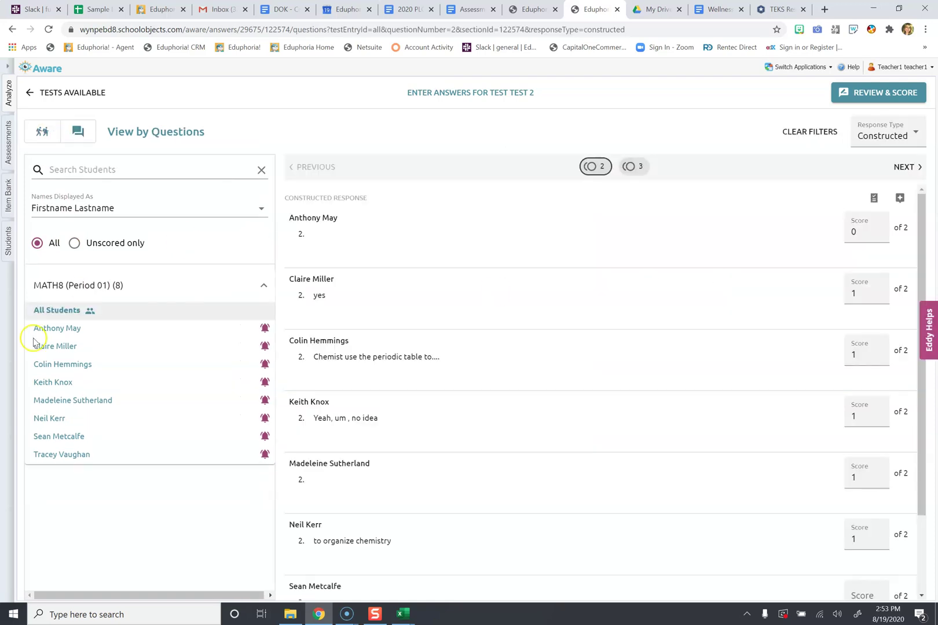
left_click(65, 329)
left_click(42, 132)
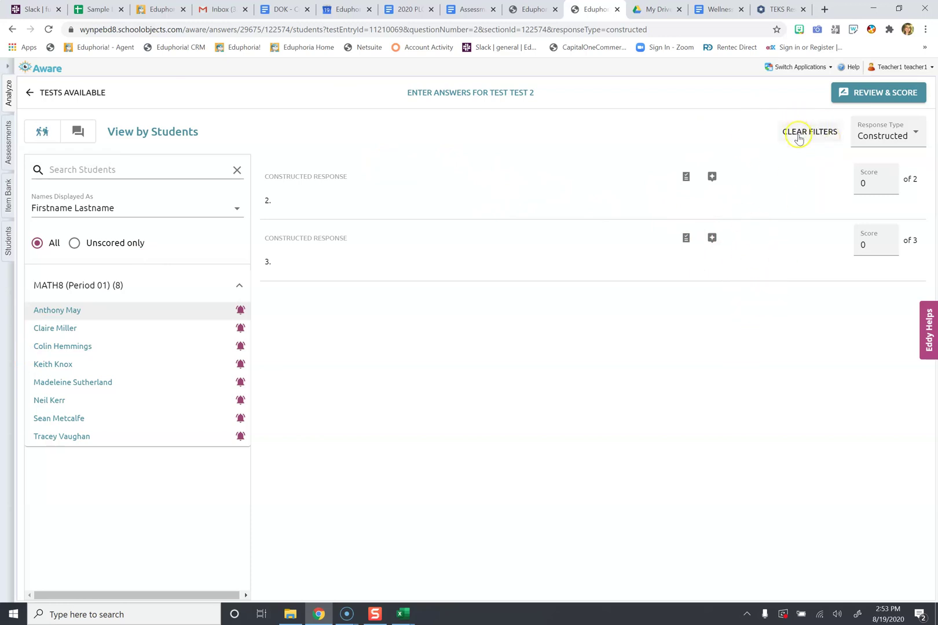
Clear the filters and open the first, followed by the second listed student's full set of responses in the student view
left_click(817, 132)
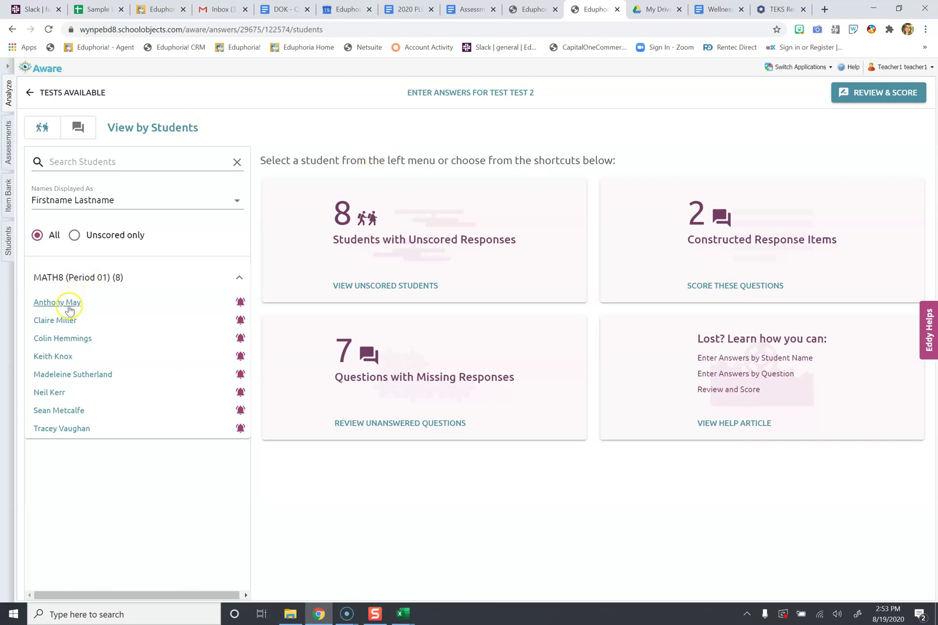
left_click(67, 304)
left_click(63, 329)
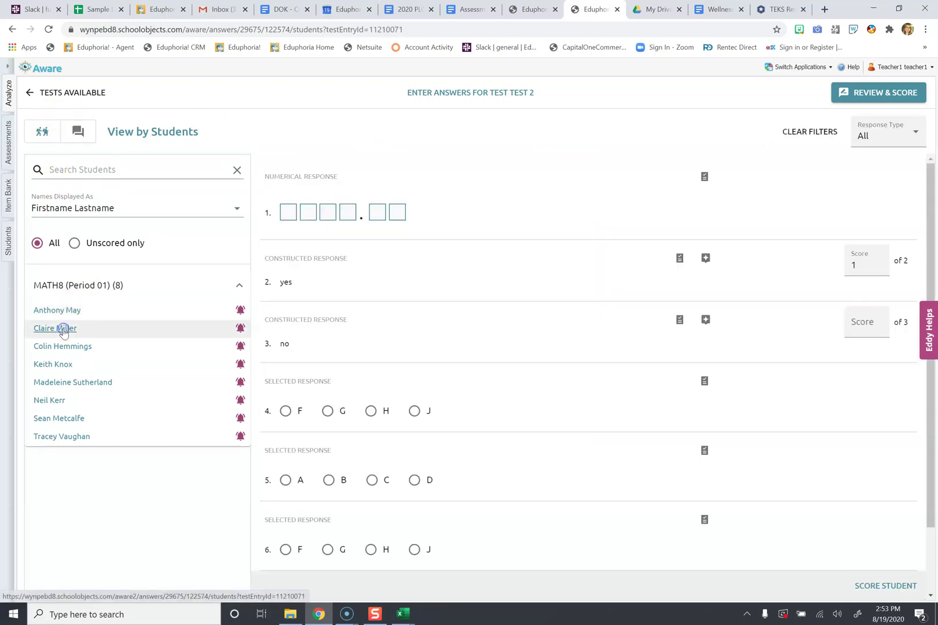
Open the third listed student's full set of responses and clear the filters
left_click(63, 347)
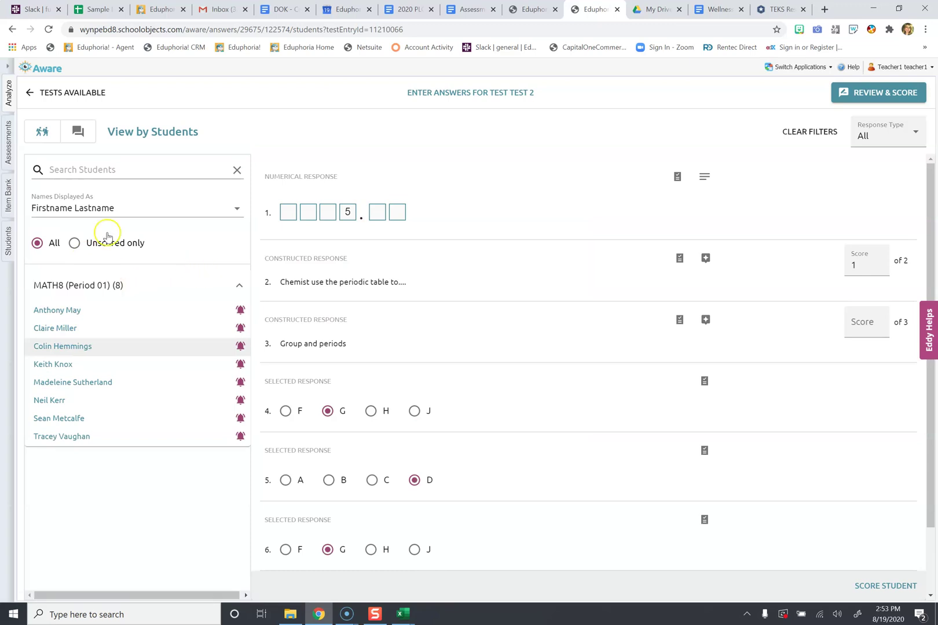
left_click(820, 128)
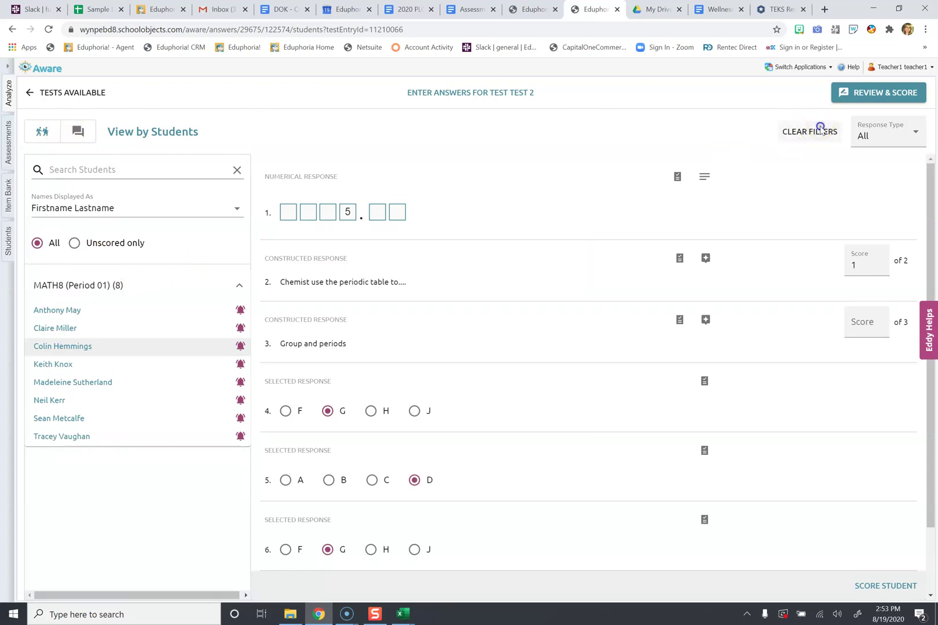
Open the constructed response items for scoring, look through all students' question 2 responses, and clear the filters
left_click(747, 286)
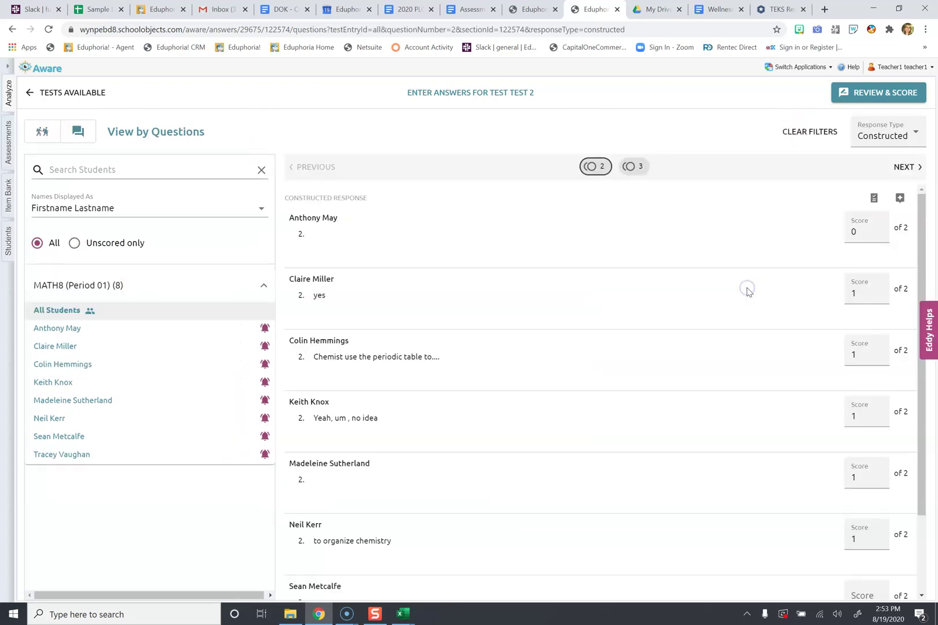
scroll(671, 395, "down", 2)
scroll(672, 396, "up", 2)
left_click(809, 142)
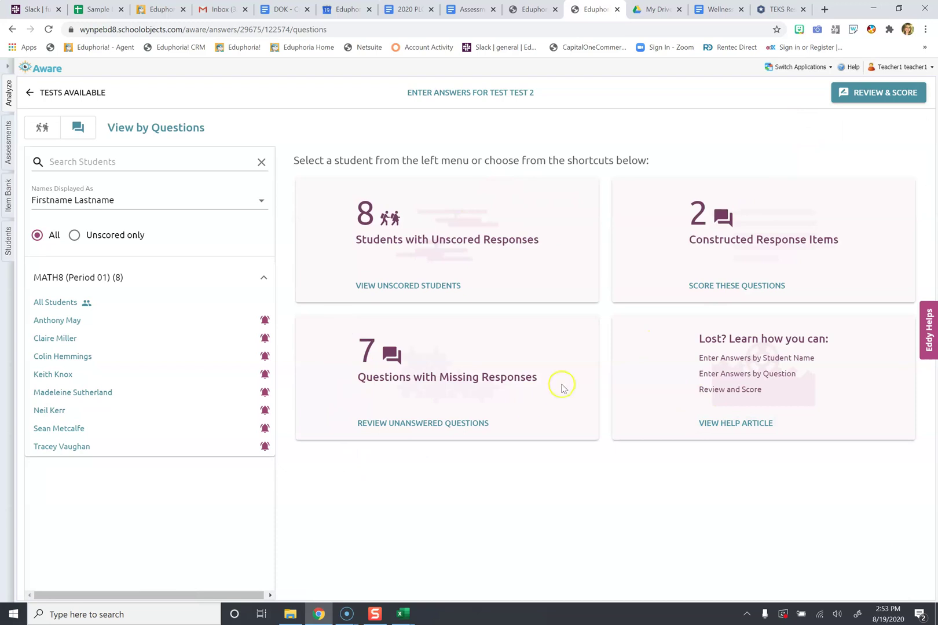
left_click(741, 425)
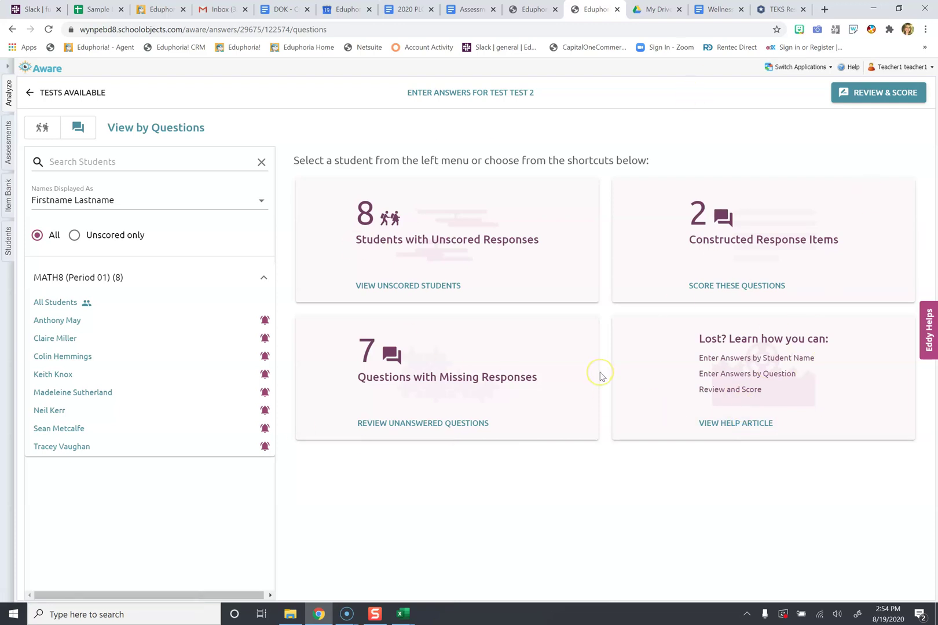
left_click(885, 99)
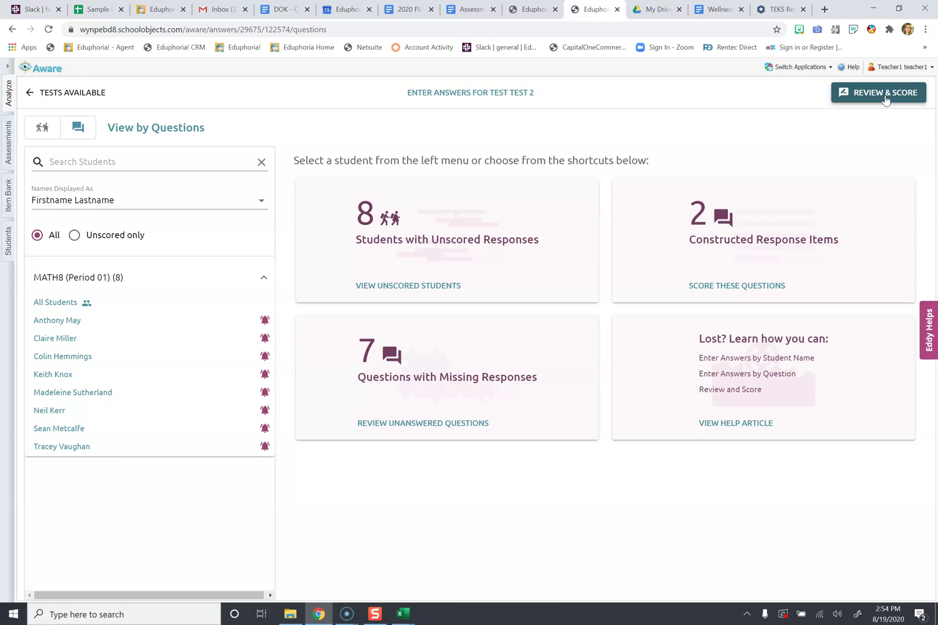
left_click(880, 96)
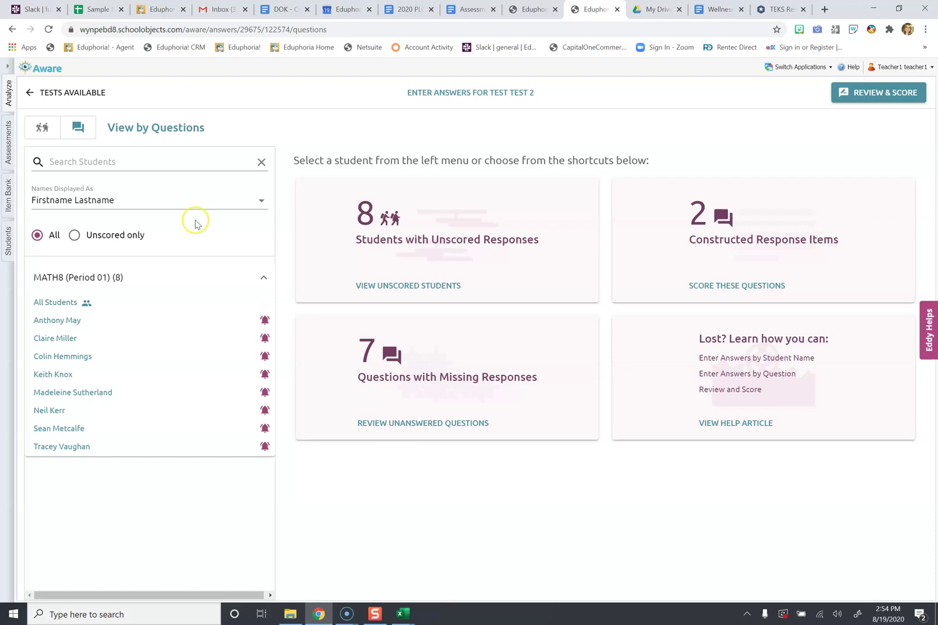
Check the name display format options for the student list and activate the student search
left_click(232, 201)
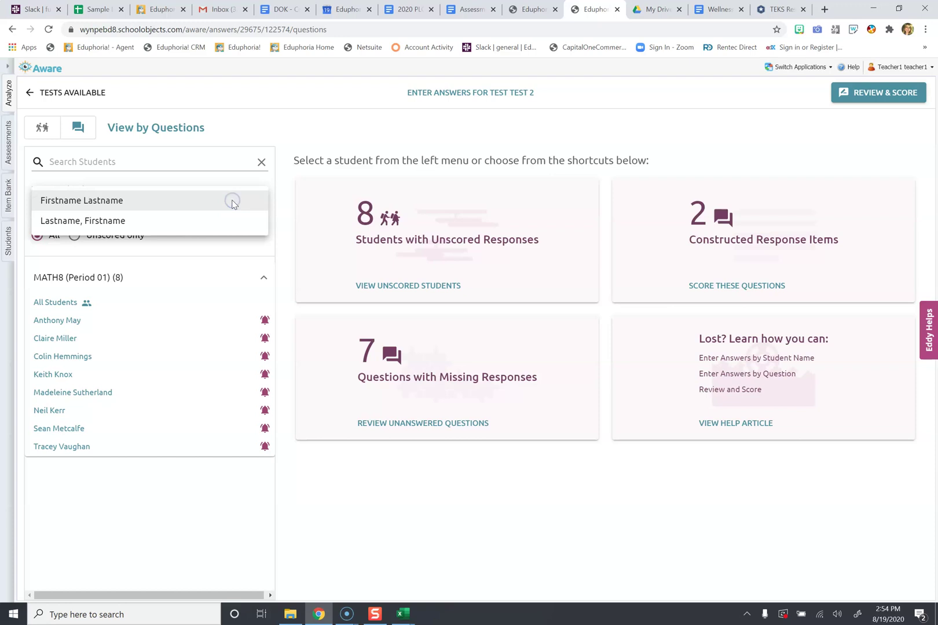
left_click(97, 227)
left_click(150, 160)
left_click(123, 160)
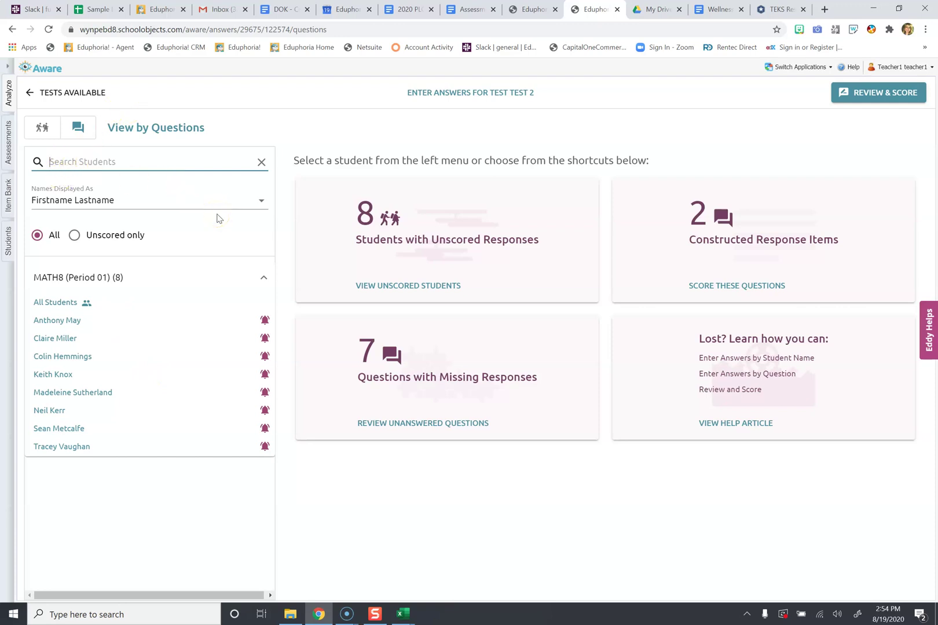
Filter the student list to unscored only and switch it back to all students, repeating the comparison once
left_click(74, 235)
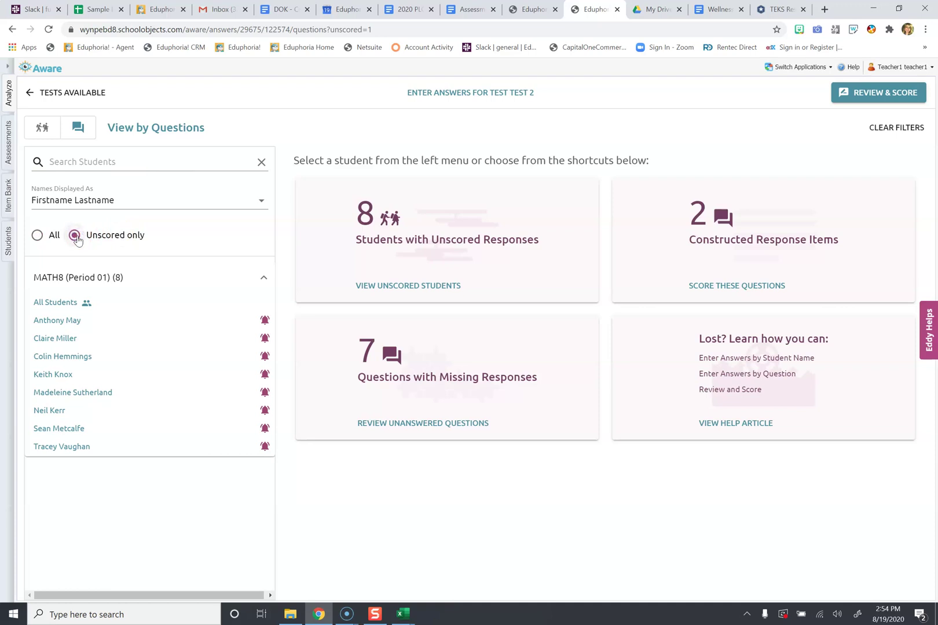
left_click(37, 235)
left_click(75, 236)
left_click(38, 235)
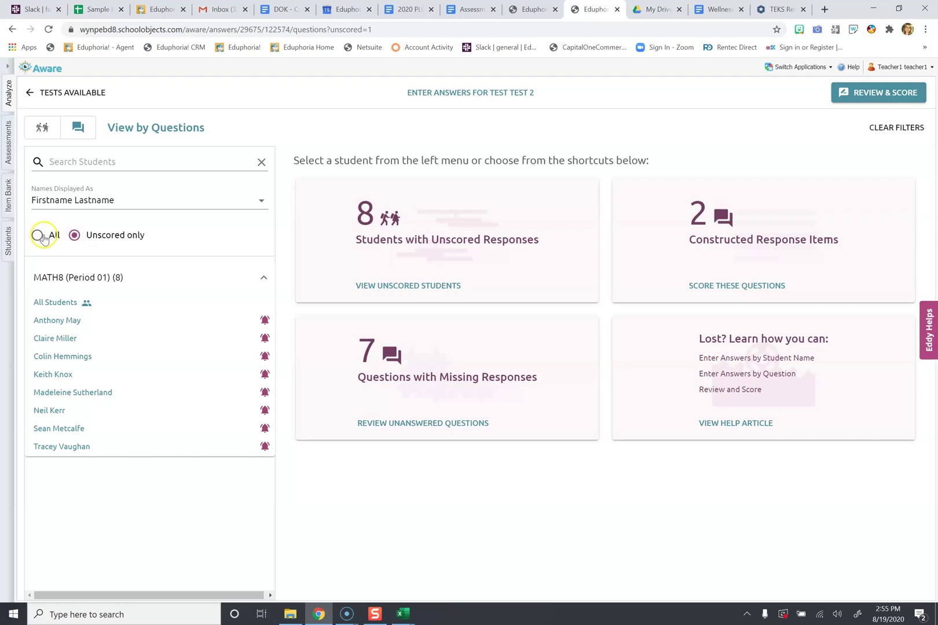